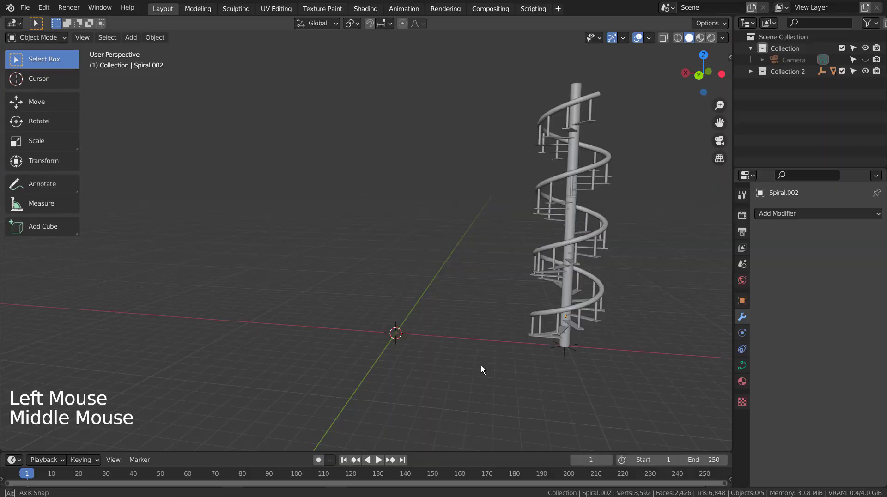
- Add a cylinder mesh at the world origin and move it up 1 m along Z
{"action": "key", "text": "shift+a"}
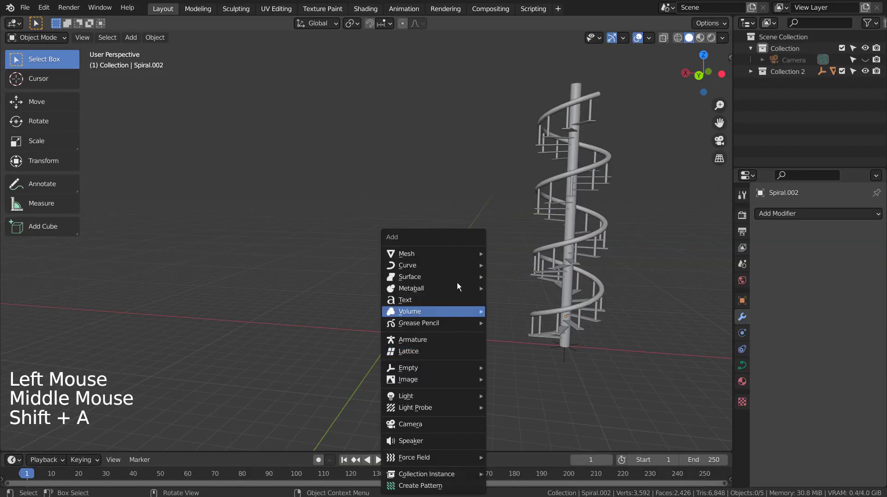
{"action": "mouse_move", "coordinate": [454, 249]}
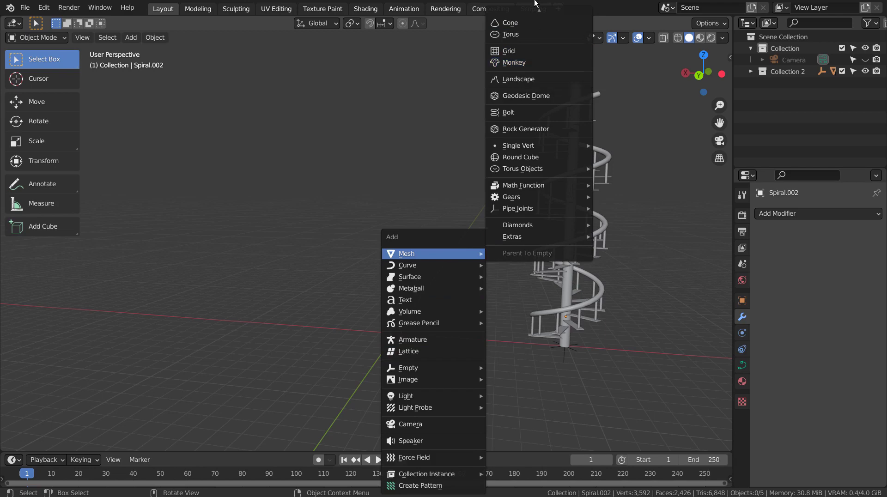
{"action": "mouse_move", "coordinate": [534, 1]}
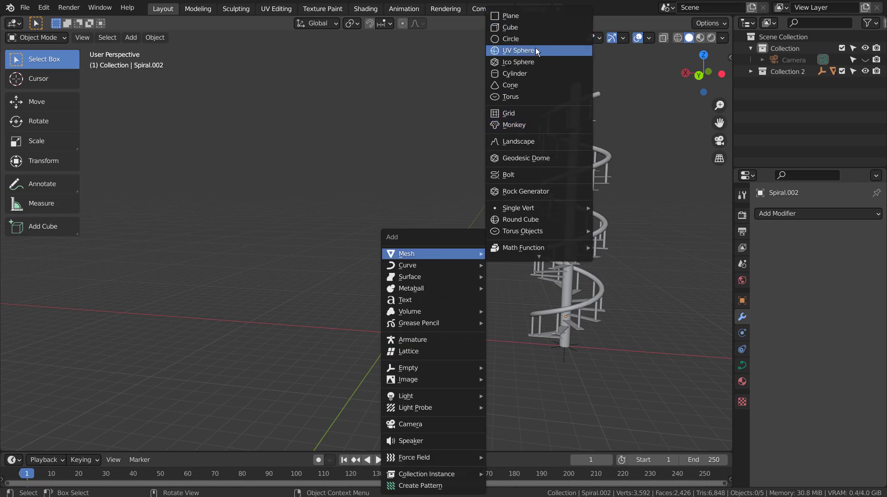
{"action": "left_click", "coordinate": [536, 74]}
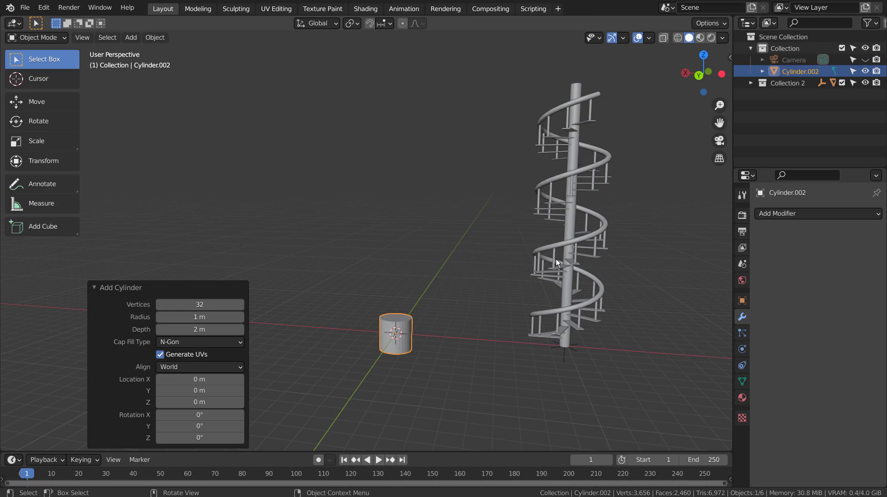
{"action": "key", "text": "g"}
{"action": "key", "text": "z"}
{"action": "key", "text": "1"}
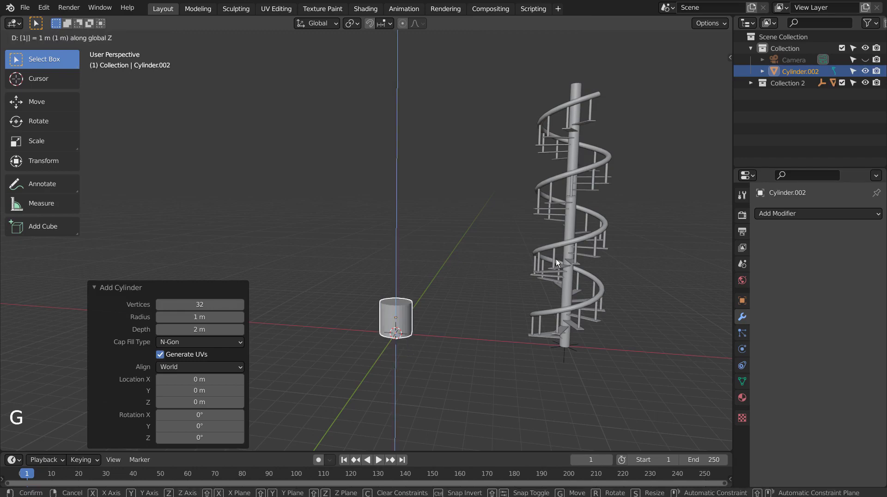
{"action": "key", "text": "Return"}
- Set the cylinder's origin to the 3D cursor at its base
{"action": "left_click", "coordinate": [154, 37]}
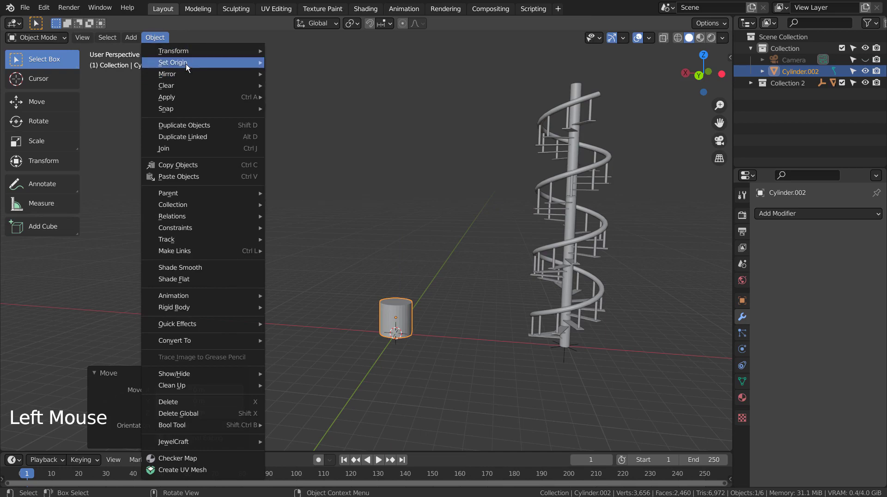
{"action": "mouse_move", "coordinate": [180, 62]}
{"action": "left_click", "coordinate": [329, 87]}
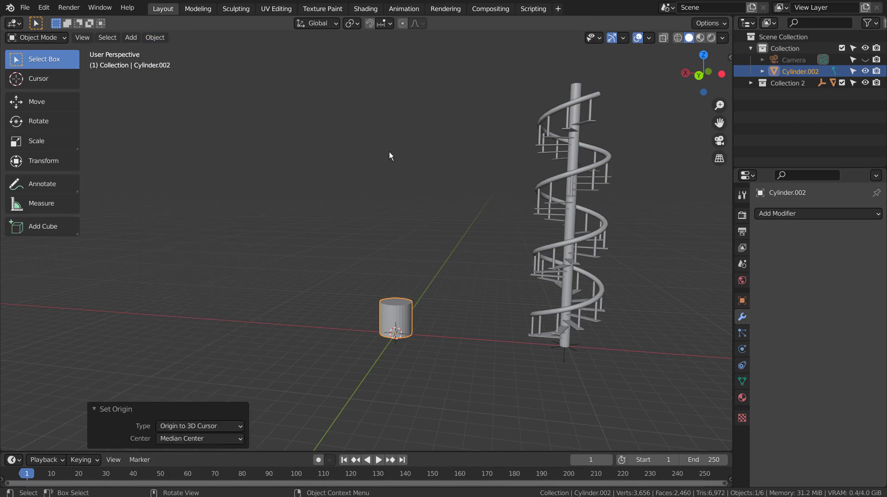
- Scale the cylinder uniformly by about 0.43 and stretch it along Z to a scale of about 7.28, forming a tall pole
{"action": "key", "text": "s"}
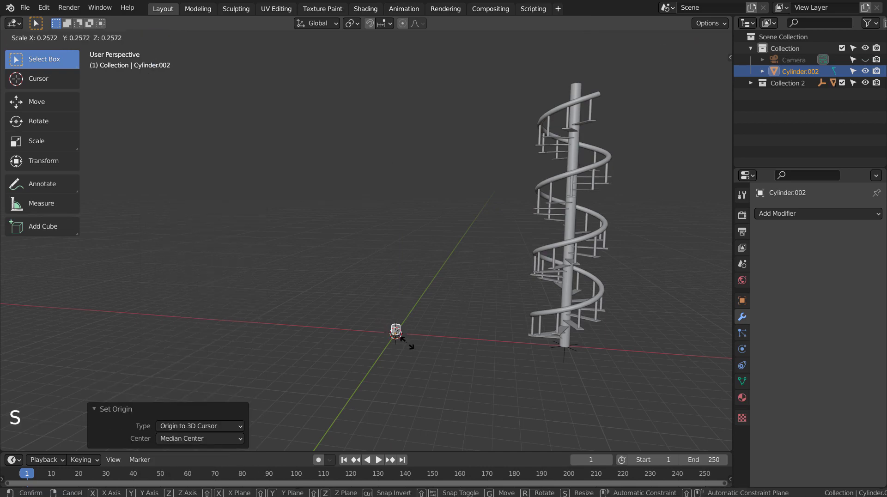
{"action": "left_click", "coordinate": [420, 338]}
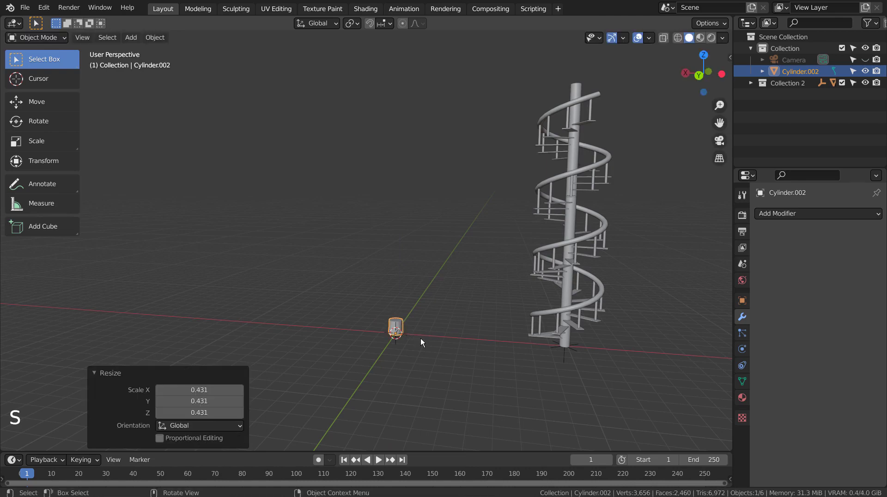
{"action": "key", "text": "s"}
{"action": "key", "text": "z"}
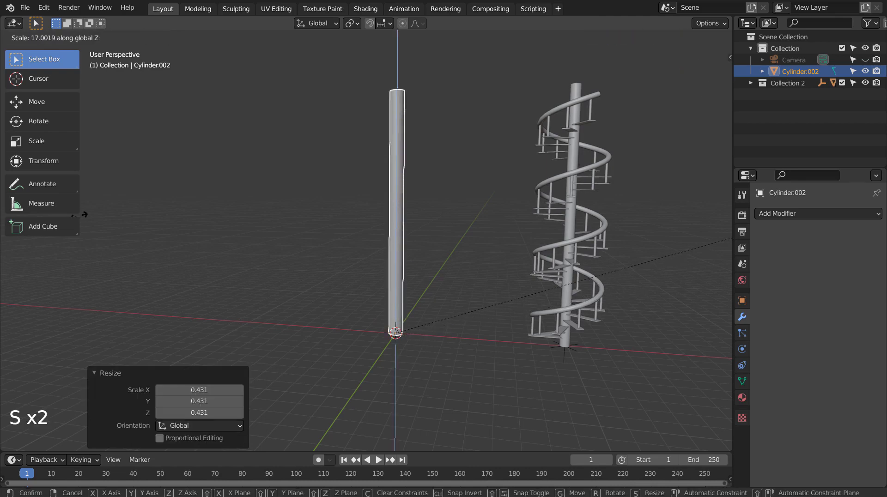
{"action": "left_click", "coordinate": [75, 215]}
- Copy the X scale of the reference staircase's pole and apply this 0.278 value to the new cylinder's X and Y scale
{"action": "middle_click_drag", "start_coordinate": [292, 248], "coordinate": [434, 281]}
{"action": "key", "text": "n"}
{"action": "left_click", "coordinate": [568, 228]}
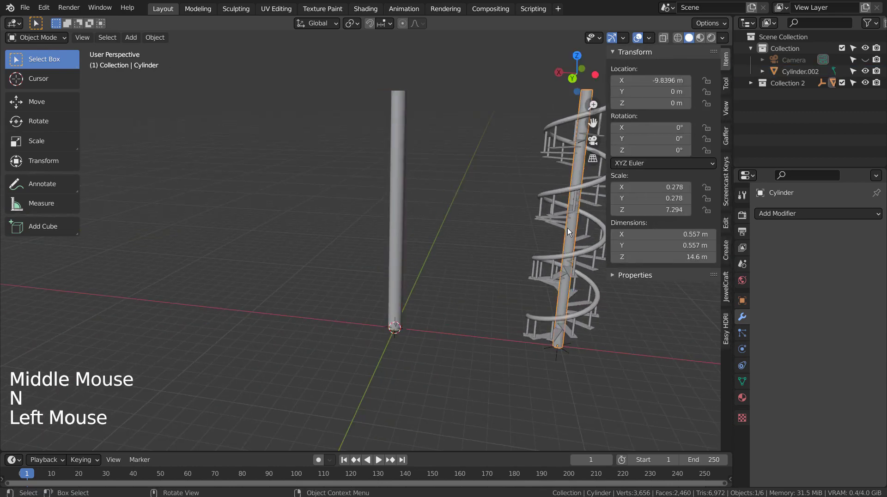
{"action": "double_click", "coordinate": [656, 187]}
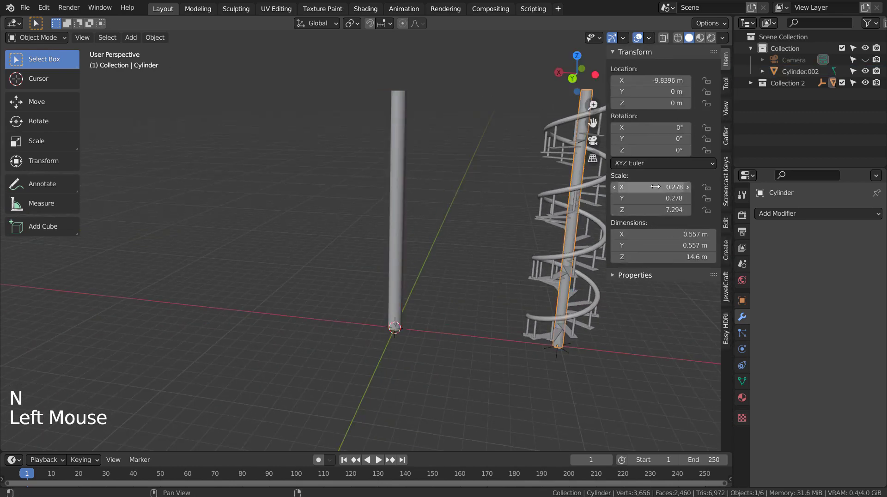
{"action": "left_click", "coordinate": [400, 211]}
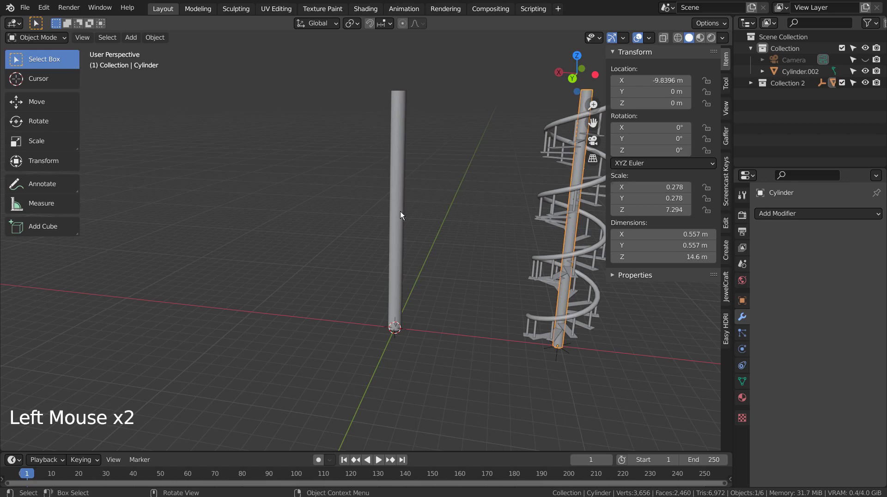
{"action": "left_click", "coordinate": [400, 211]}
{"action": "left_click", "coordinate": [650, 187]}
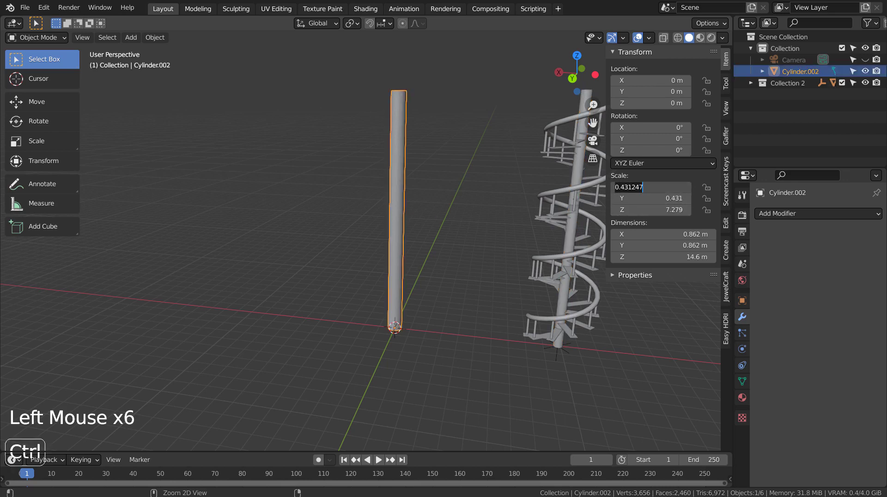
{"action": "type", "text": "0.278345"}
{"action": "key", "text": "Tab"}
{"action": "type", "text": "0.278345"}
{"action": "key", "text": "Tab"}
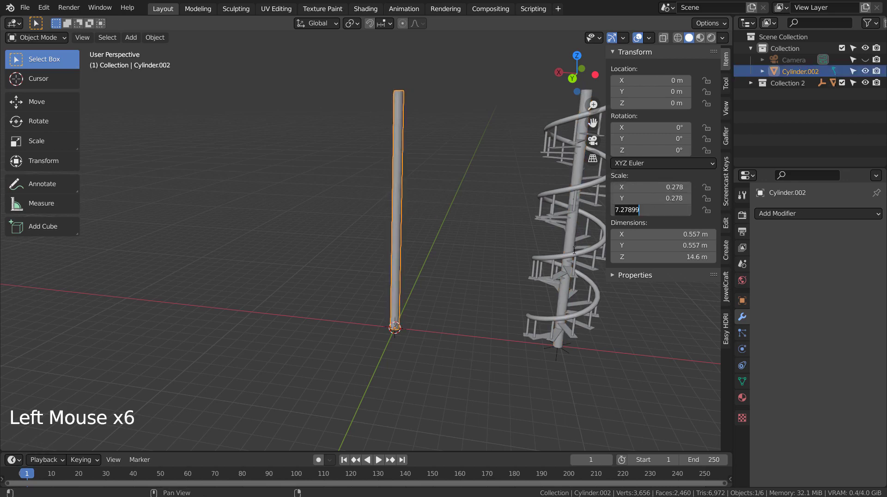
- Copy the reference pole's Z scale and apply this 7.294 value to the new cylinder's Z scale
{"action": "left_click", "coordinate": [575, 242]}
{"action": "left_click", "coordinate": [651, 209]}
{"action": "key", "text": "ctrl+c"}
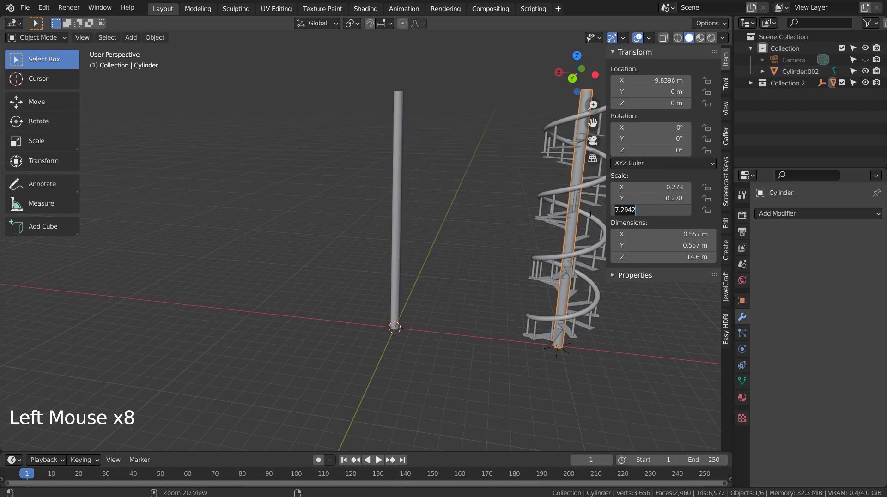
{"action": "left_click", "coordinate": [395, 209]}
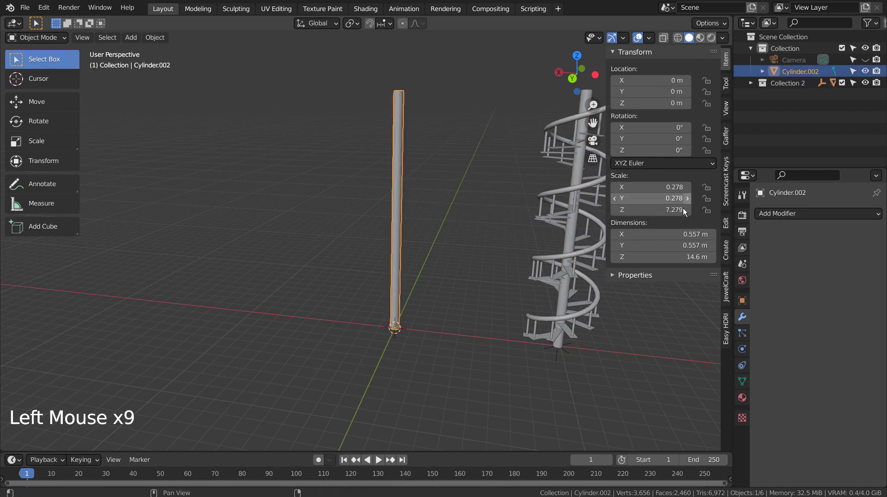
{"action": "left_click", "coordinate": [658, 210]}
{"action": "key", "text": "ctrl+v"}
{"action": "left_click", "coordinate": [657, 179]}
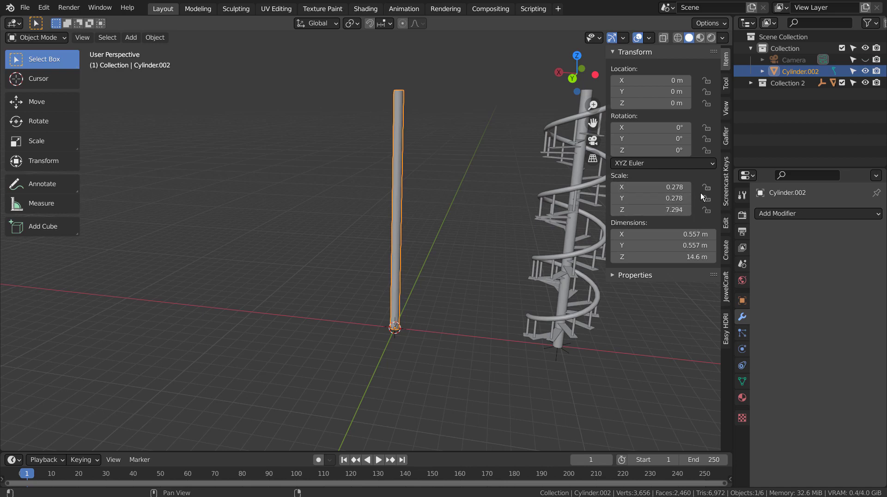
- Add a cube at the pole's base and flatten it along Z to a scale of about 0.049
{"action": "left_click", "coordinate": [436, 299]}
{"action": "key", "text": "shift+a"}
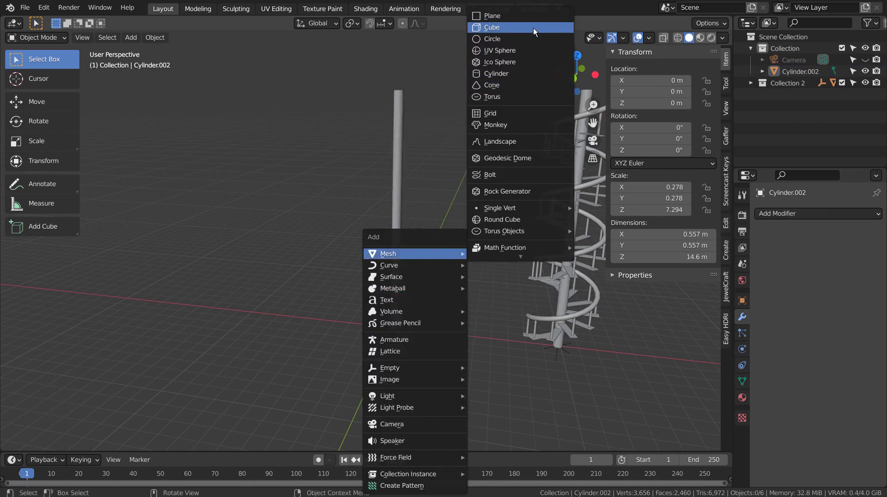
{"action": "left_click", "coordinate": [533, 27]}
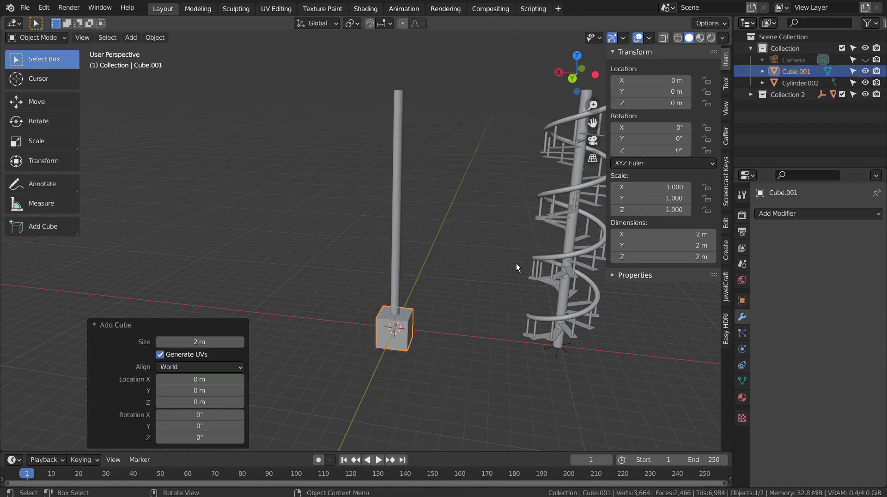
{"action": "key", "text": "KP_1"}
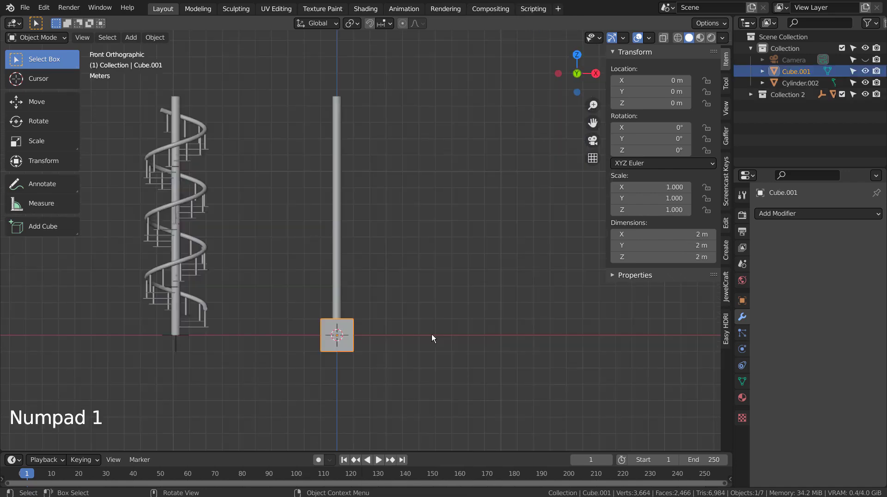
{"action": "scroll", "coordinate": [431, 334], "scroll_direction": "up", "scroll_amount": 5}
{"action": "middle_click_drag", "start_coordinate": [431, 334], "coordinate": [376, 154], "text": "shift"}
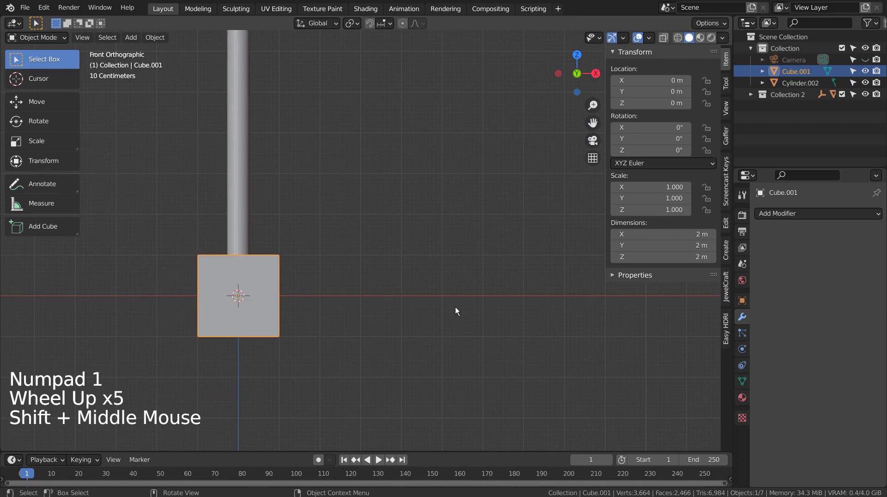
{"action": "key", "text": "s"}
{"action": "key", "text": "z"}
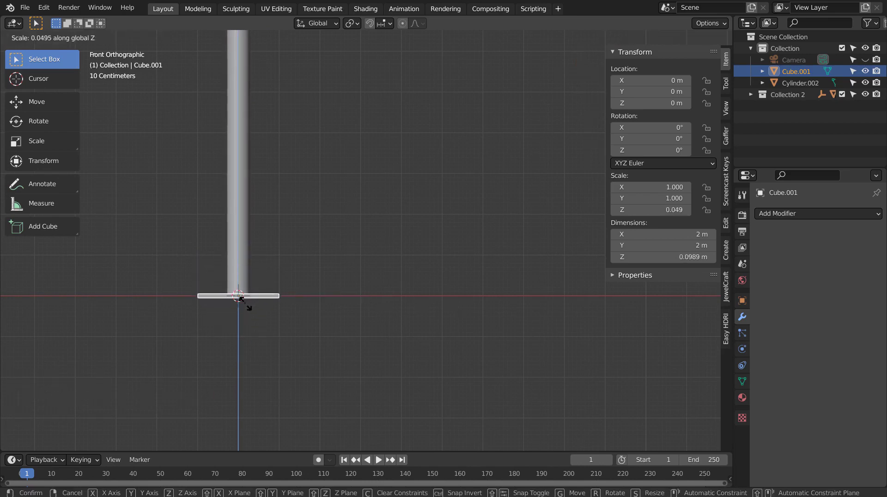
{"action": "left_click", "coordinate": [241, 299]}
- Move the flattened cube 1 m along X, snapping in 0.1 m increments, so its edge sits at the pole's center
{"action": "key", "text": "g"}
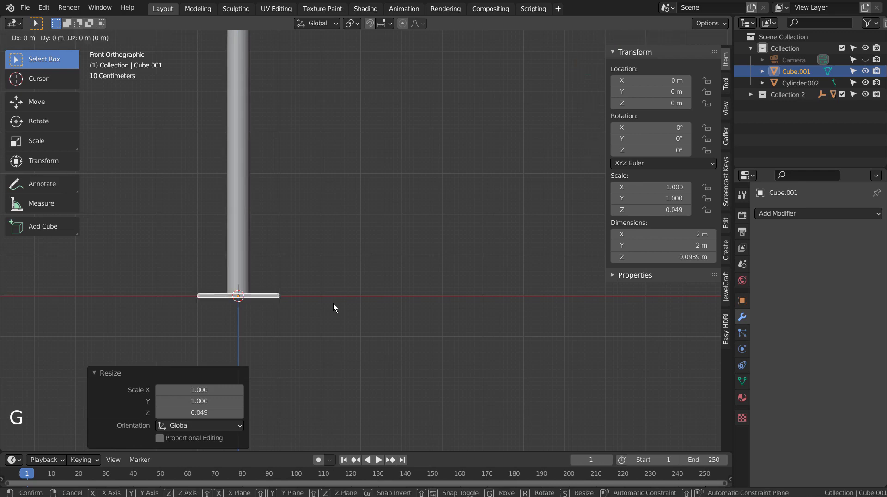
{"action": "key", "text": "x"}
{"action": "key", "text": "ctrl"}
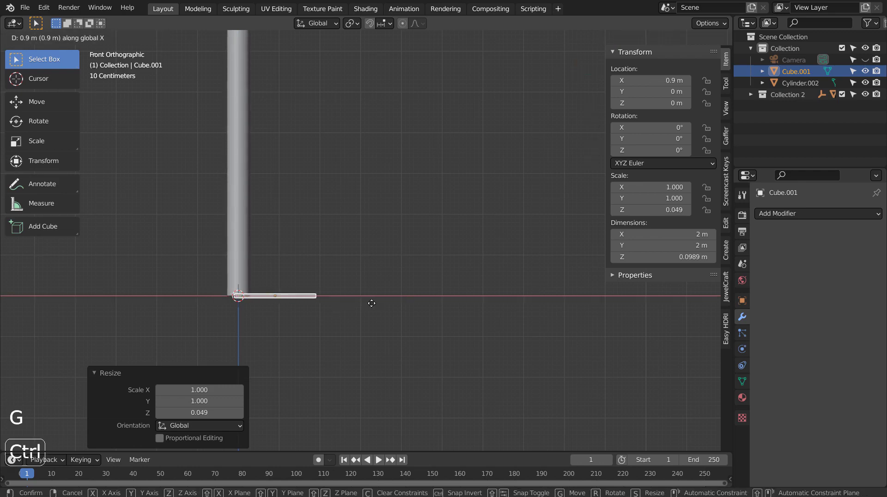
{"action": "left_click", "coordinate": [371, 303]}
{"action": "key", "text": "g"}
{"action": "key", "text": "x"}
{"action": "key", "text": "ctrl"}
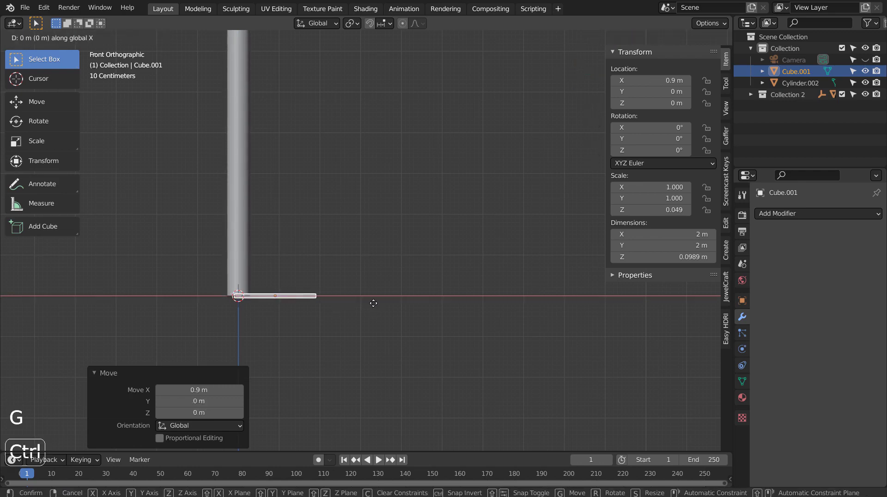
{"action": "left_click", "coordinate": [376, 304]}
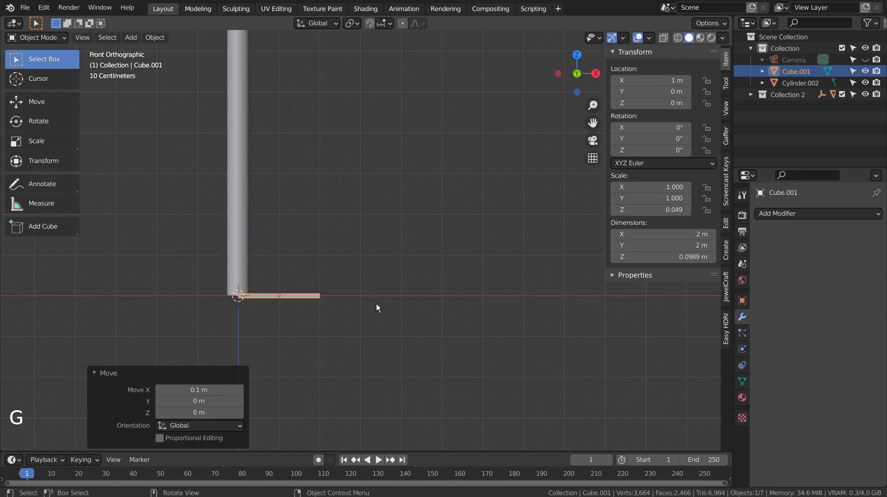
- Scale the step slab uniformly by about 0.69 and raise it about 0.61 m along Z
{"action": "scroll", "coordinate": [376, 303], "scroll_direction": "down", "scroll_amount": 4}
{"action": "key", "text": "s"}
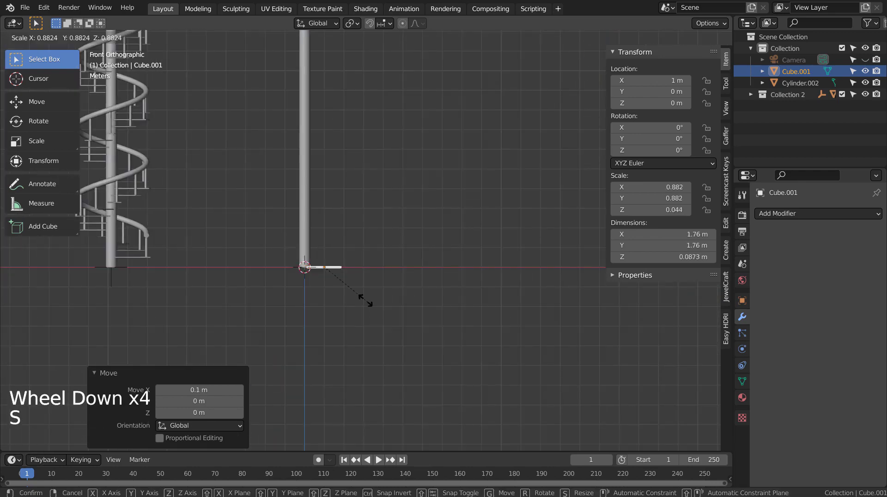
{"action": "left_click", "coordinate": [356, 297]}
{"action": "key", "text": "g"}
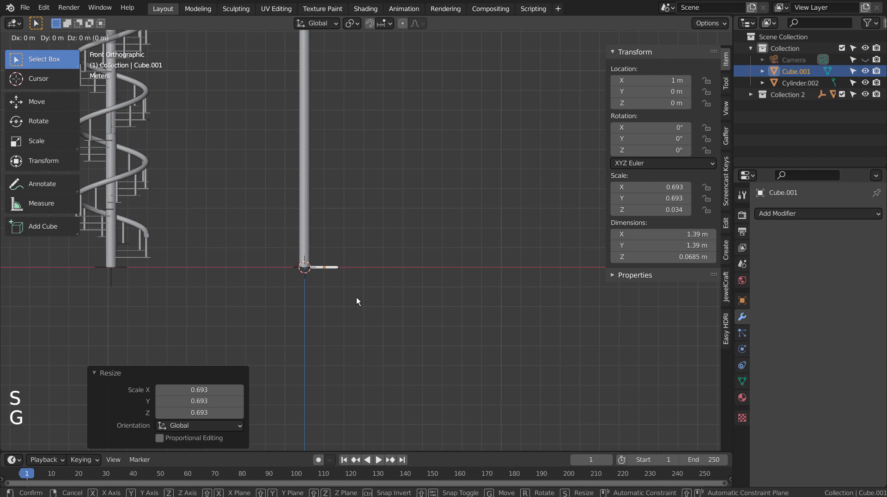
{"action": "key", "text": "z"}
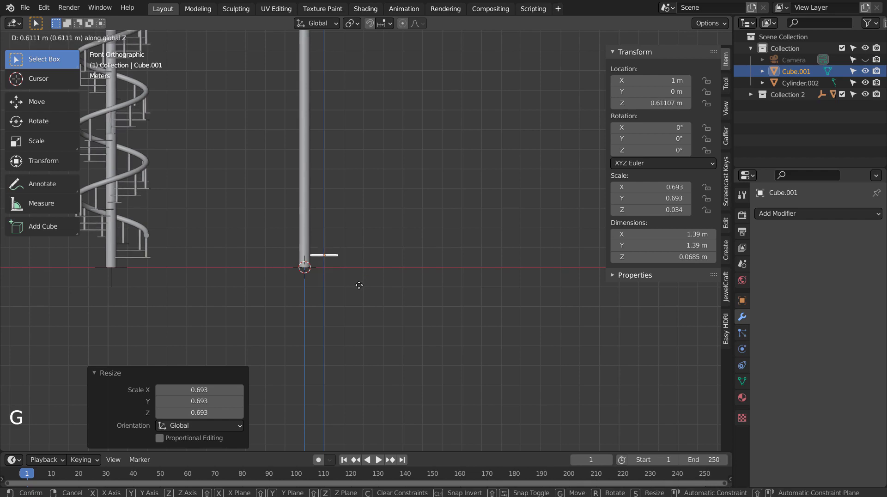
{"action": "left_click", "coordinate": [359, 283]}
- Narrow the step slab along Y to about 0.51 m and lengthen it along X to about 1.79 m
{"action": "middle_click_drag", "start_coordinate": [383, 275], "coordinate": [340, 317]}
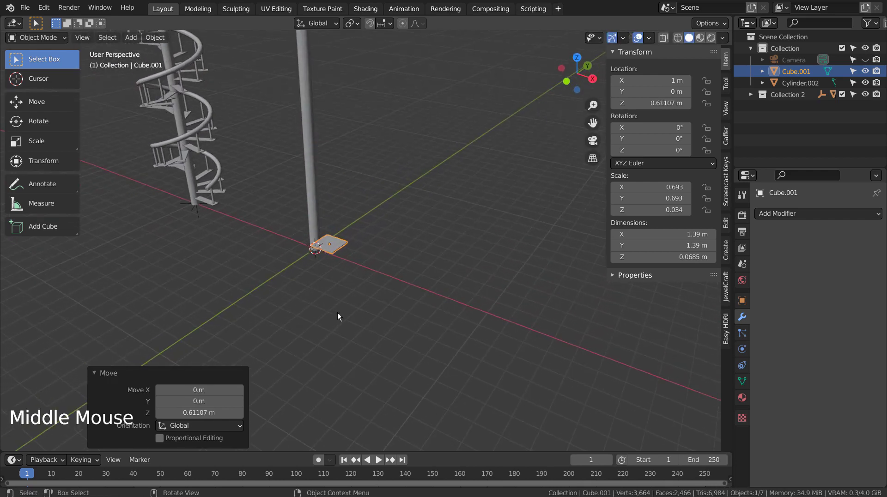
{"action": "key", "text": "s"}
{"action": "key", "text": "y"}
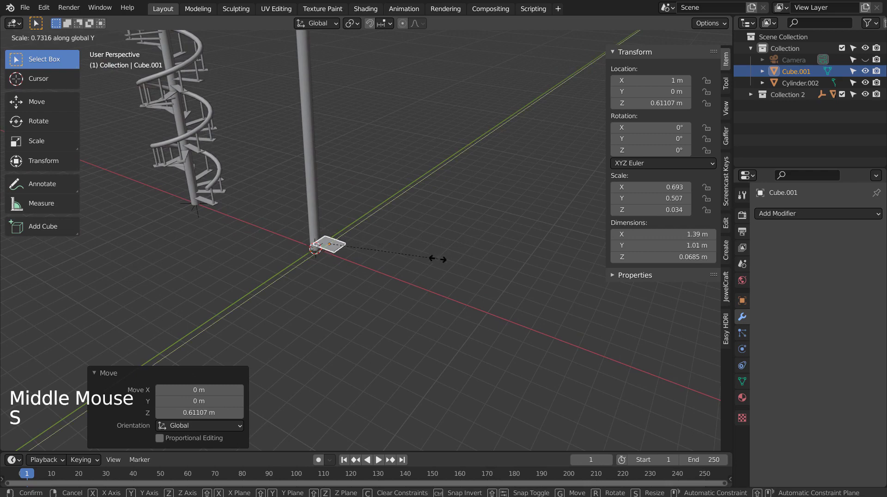
{"action": "left_click", "coordinate": [381, 267]}
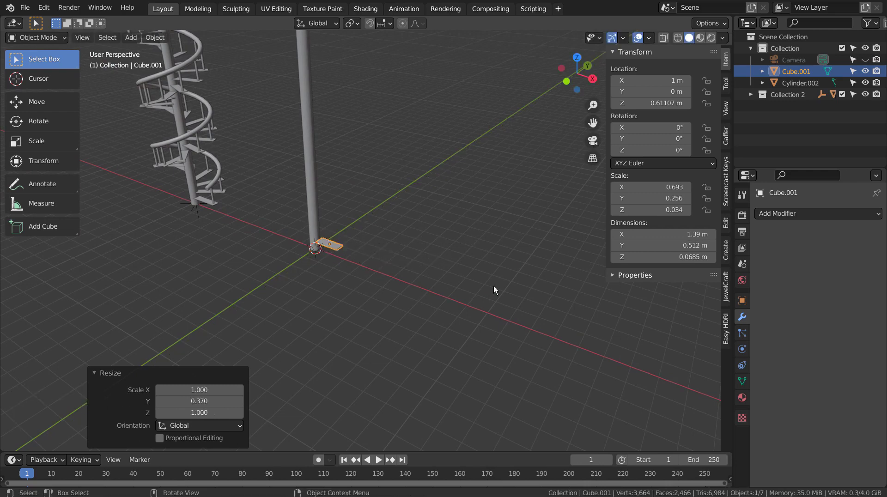
{"action": "key", "text": "s"}
{"action": "key", "text": "x"}
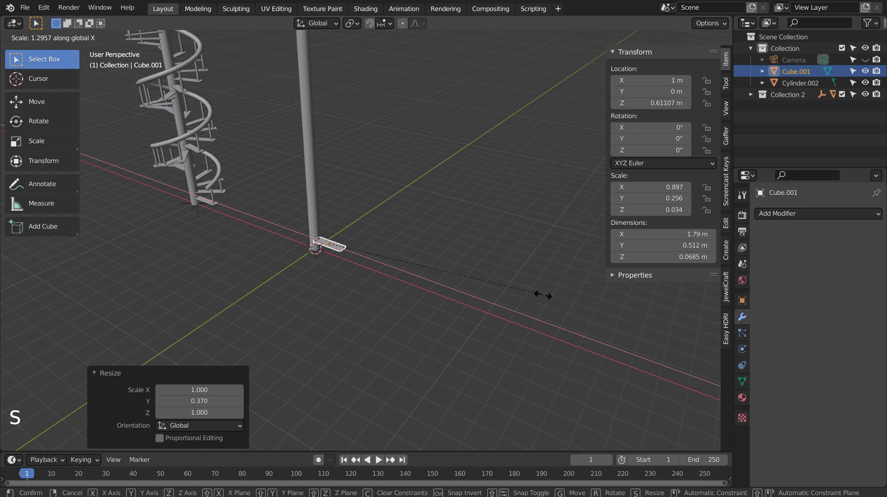
{"action": "left_click", "coordinate": [541, 295]}
{"action": "middle_click_drag", "start_coordinate": [478, 294], "coordinate": [491, 253]}
{"action": "key", "text": "KP_1"}
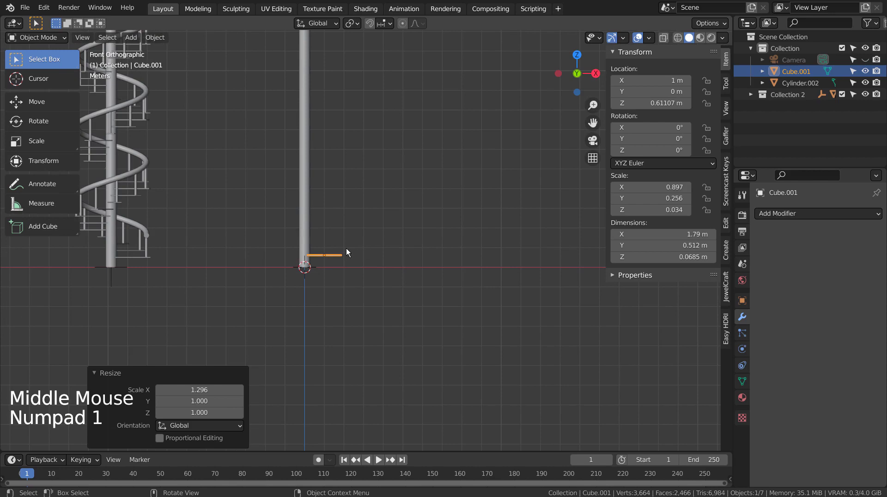
- Inspect the reference steps' array setup and add a plain-axes empty at the new pole's base
{"action": "left_click", "coordinate": [130, 257]}
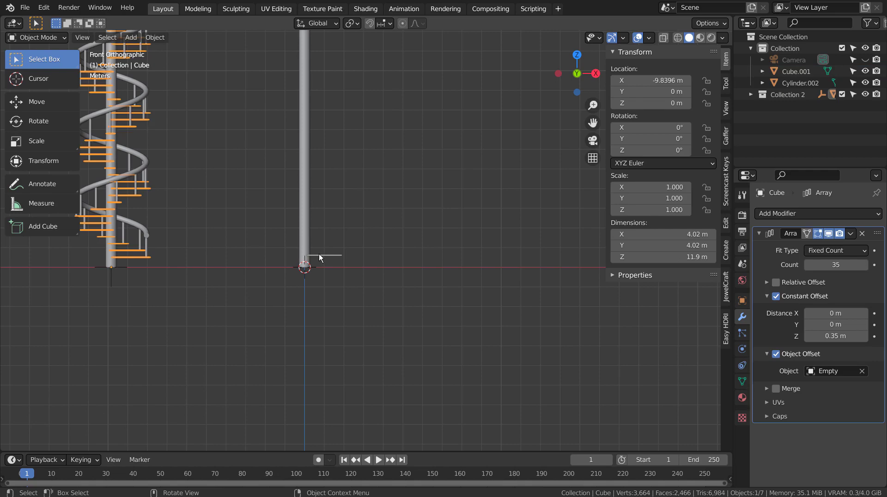
{"action": "left_click", "coordinate": [320, 255]}
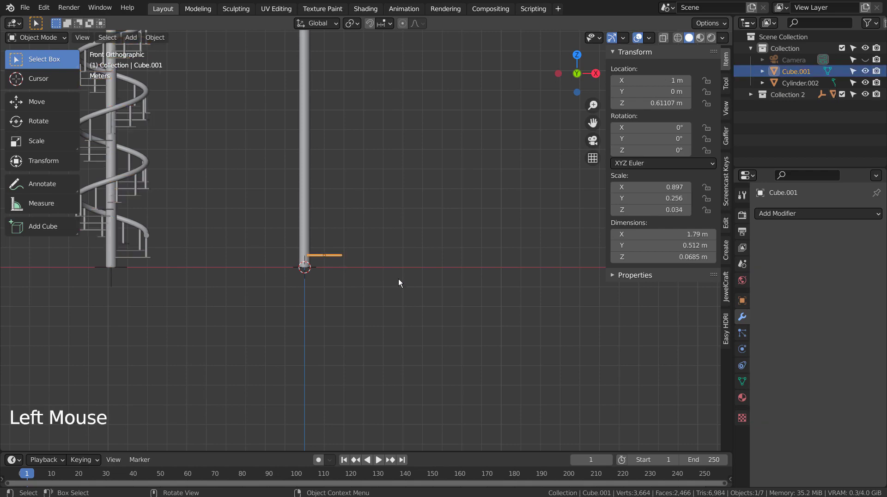
{"action": "middle_click_drag", "start_coordinate": [398, 279], "coordinate": [335, 318]}
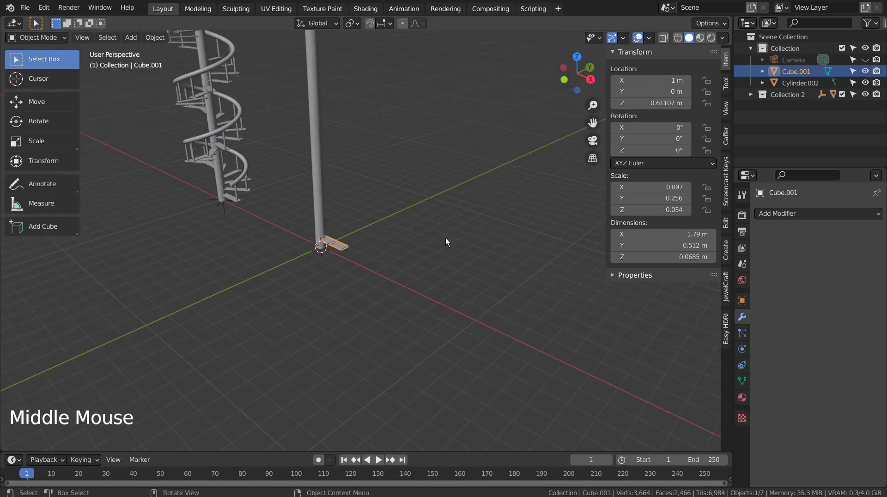
{"action": "left_click", "coordinate": [224, 196]}
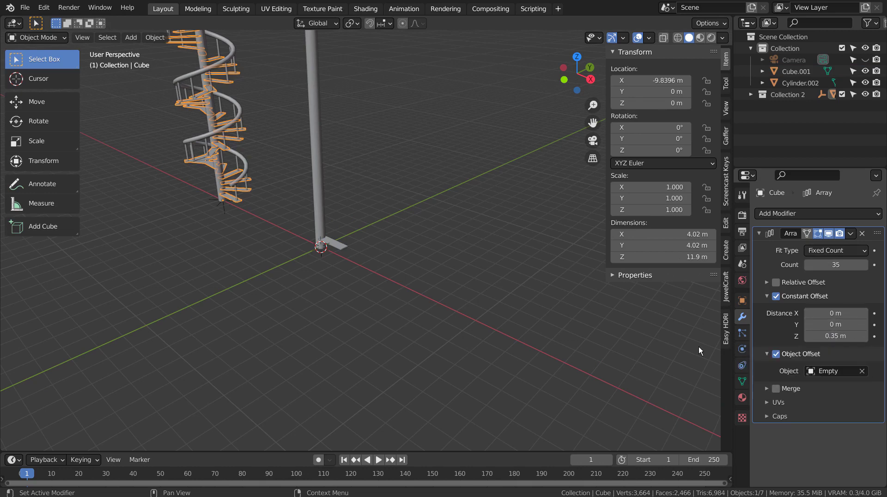
{"action": "left_click", "coordinate": [384, 214]}
{"action": "key", "text": "shift+a"}
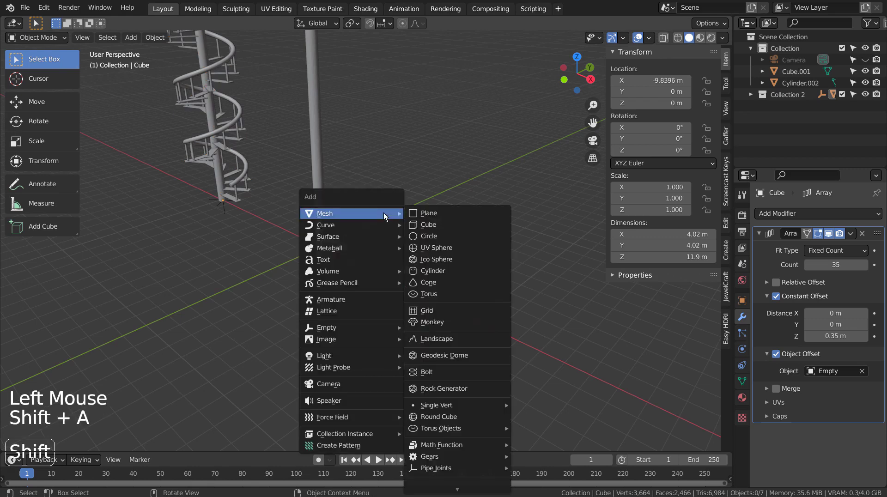
{"action": "mouse_move", "coordinate": [345, 328]}
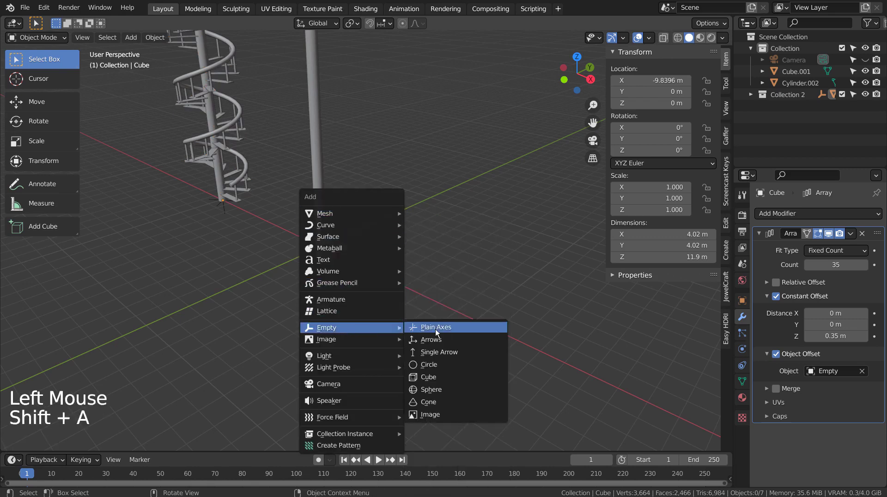
{"action": "left_click", "coordinate": [441, 327]}
- Add an Array modifier to the step slab with a fixed count of 35 and the relative offset turned off
{"action": "left_click", "coordinate": [331, 240]}
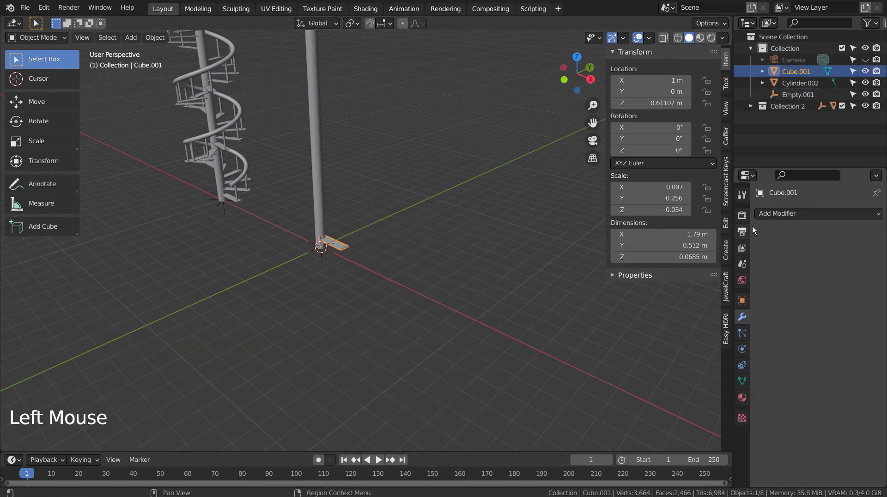
{"action": "left_click", "coordinate": [766, 217]}
{"action": "left_click", "coordinate": [680, 250]}
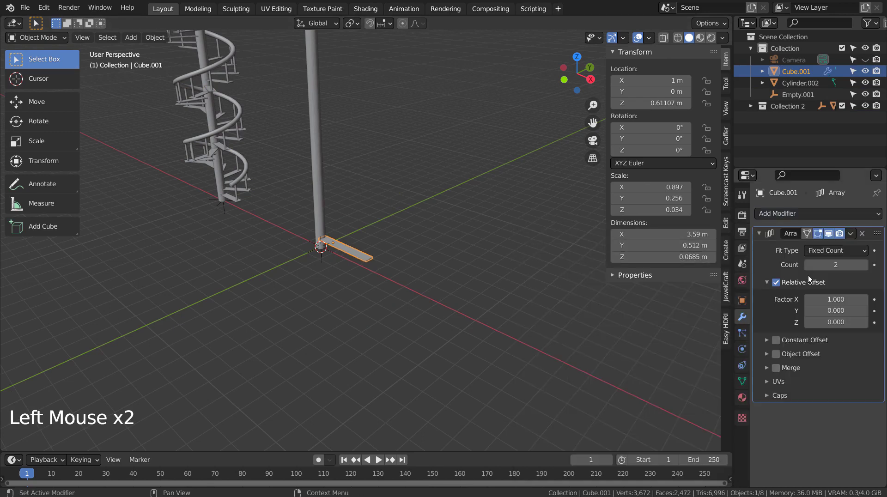
{"action": "left_click", "coordinate": [831, 265]}
{"action": "type", "text": "35"}
{"action": "key", "text": "Return"}
{"action": "left_click", "coordinate": [778, 284]}
- Enable the array's constant offset and set its X distance to 0 m
{"action": "left_click", "coordinate": [776, 340]}
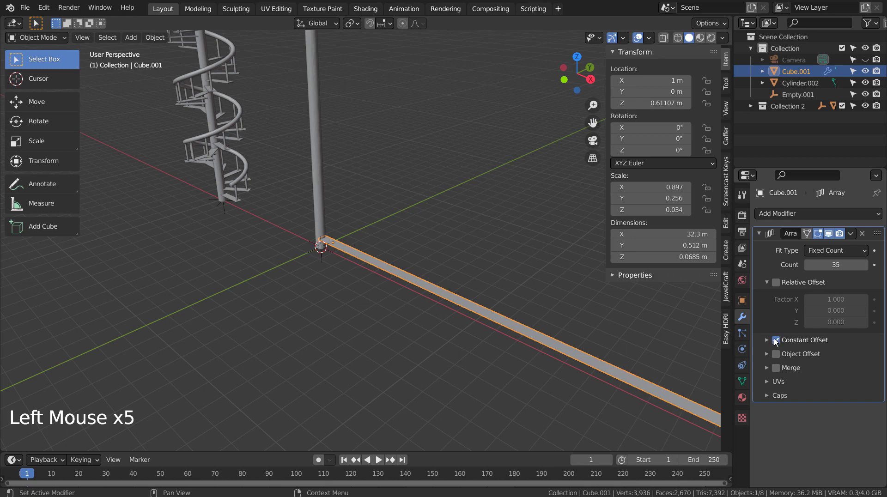
{"action": "left_click", "coordinate": [776, 339]}
{"action": "left_click", "coordinate": [776, 340]}
{"action": "left_click", "coordinate": [767, 341]}
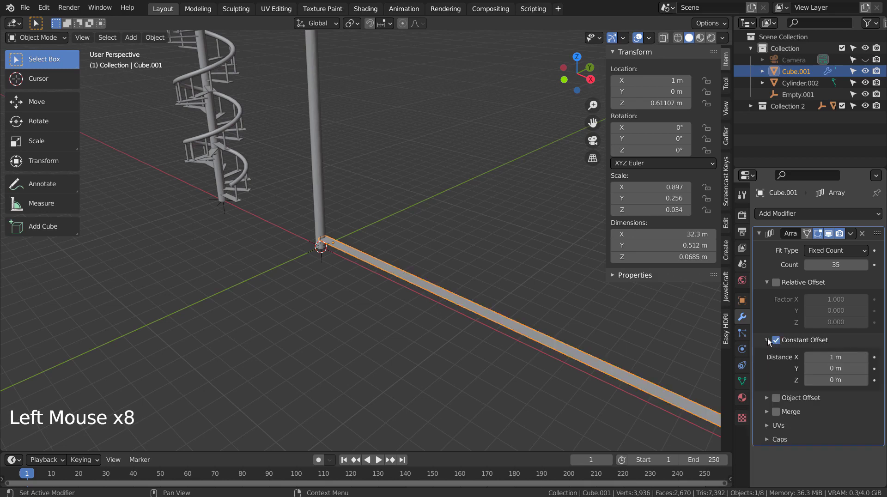
{"action": "left_click", "coordinate": [835, 357]}
{"action": "type", "text": "0"}
{"action": "key", "text": "Tab"}
{"action": "key", "text": "Tab"}
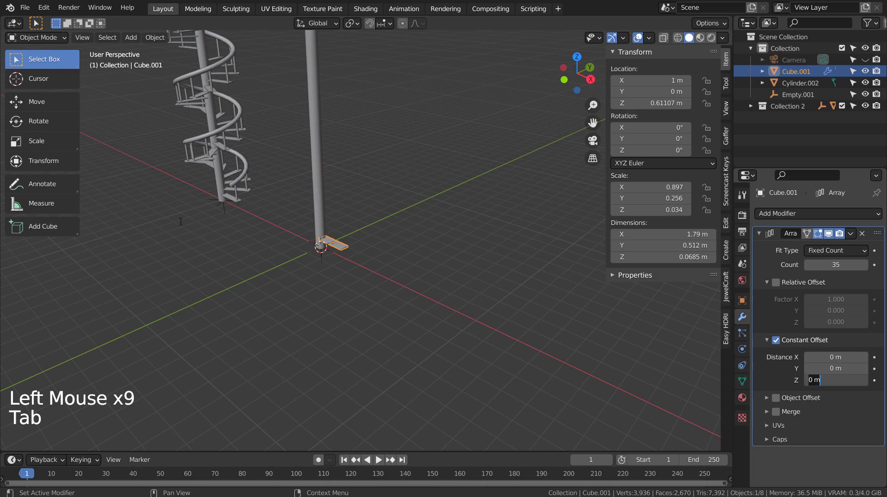
- Set the constant offset's Z distance to 0.35 m, matching the reference steps
{"action": "left_click", "coordinate": [222, 196]}
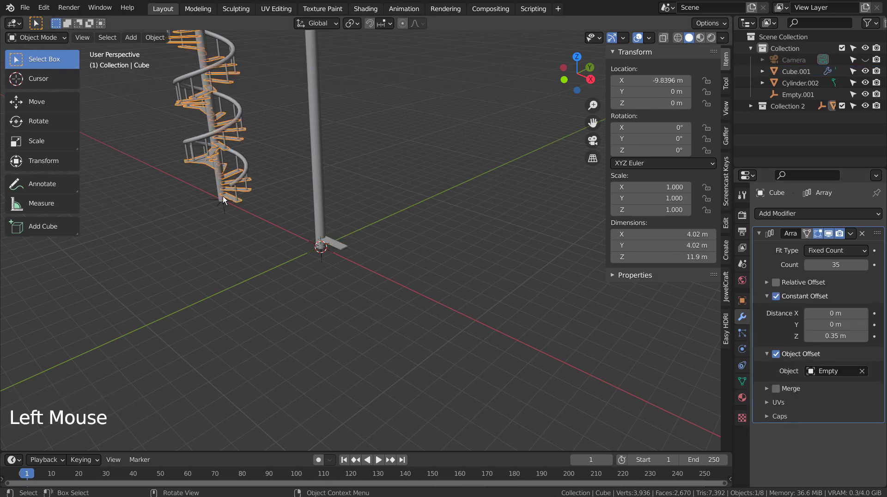
{"action": "left_click", "coordinate": [347, 247]}
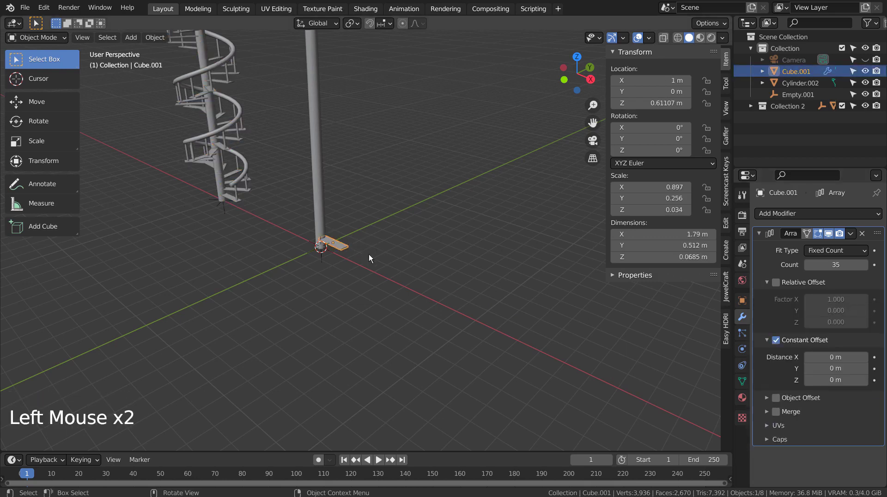
{"action": "left_click", "coordinate": [835, 380]}
{"action": "type", "text": "0.35"}
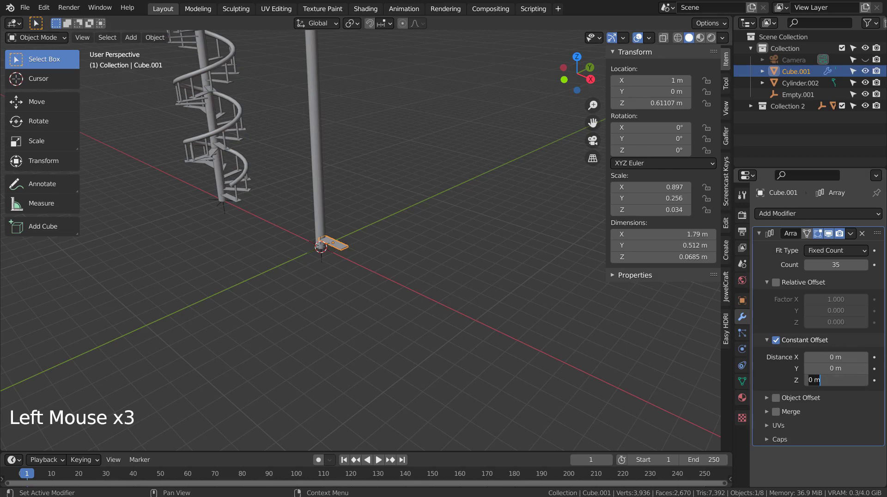
{"action": "key", "text": "Return"}
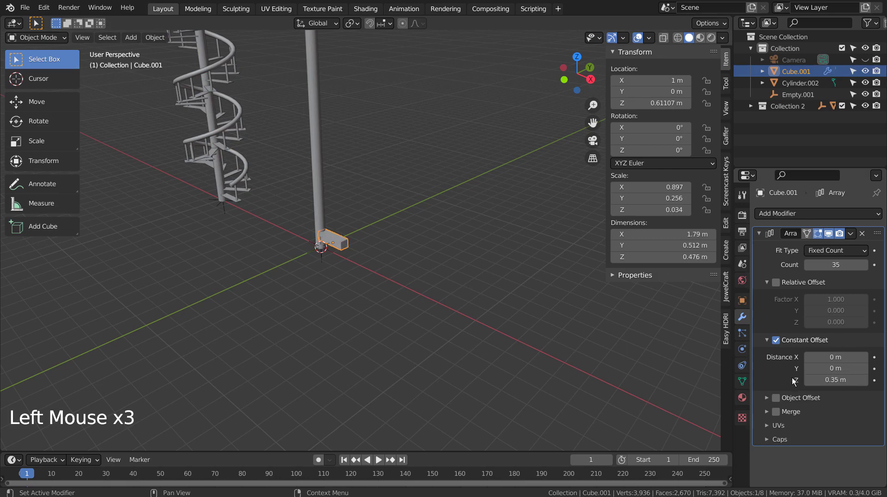
- Enable the array's object offset and choose Empty.001 as the offset object
{"action": "left_click", "coordinate": [775, 398]}
{"action": "left_click", "coordinate": [799, 397]}
{"action": "left_click", "coordinate": [800, 416]}
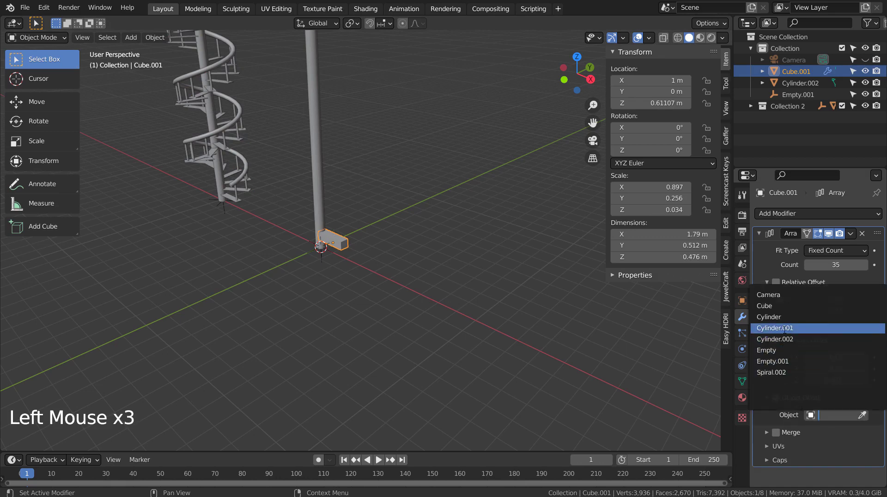
{"action": "left_click", "coordinate": [773, 361]}
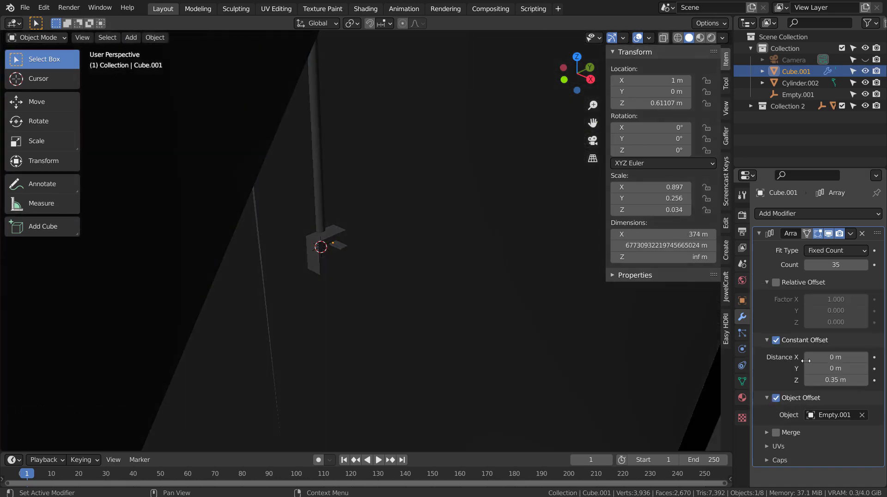
- With the array's viewport display off, apply all transforms to the step slab and turn the display back on
{"action": "scroll", "coordinate": [510, 294], "scroll_direction": "down", "scroll_amount": 6}
{"action": "scroll", "coordinate": [510, 293], "scroll_direction": "up", "scroll_amount": 12}
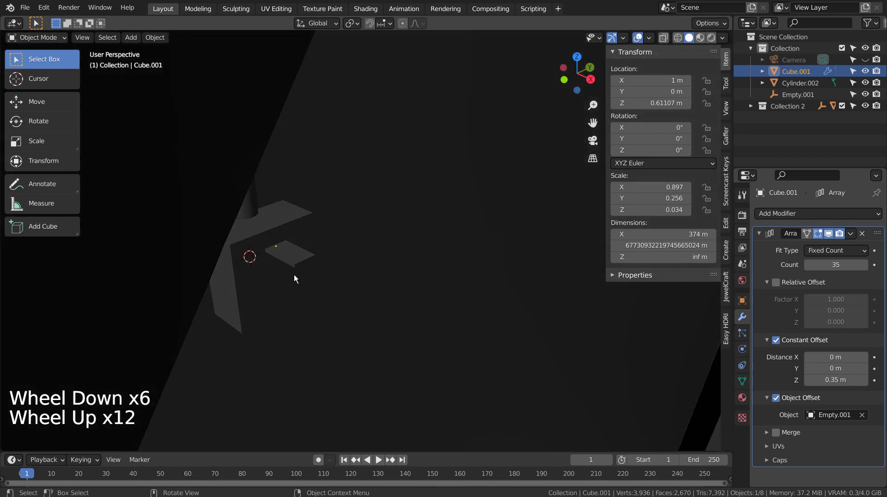
{"action": "left_click", "coordinate": [295, 261]}
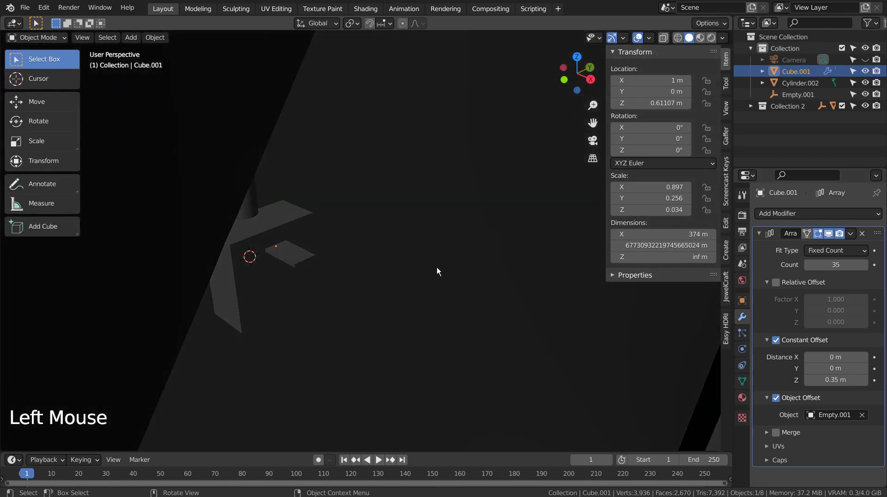
{"action": "scroll", "coordinate": [436, 267], "scroll_direction": "down", "scroll_amount": 13}
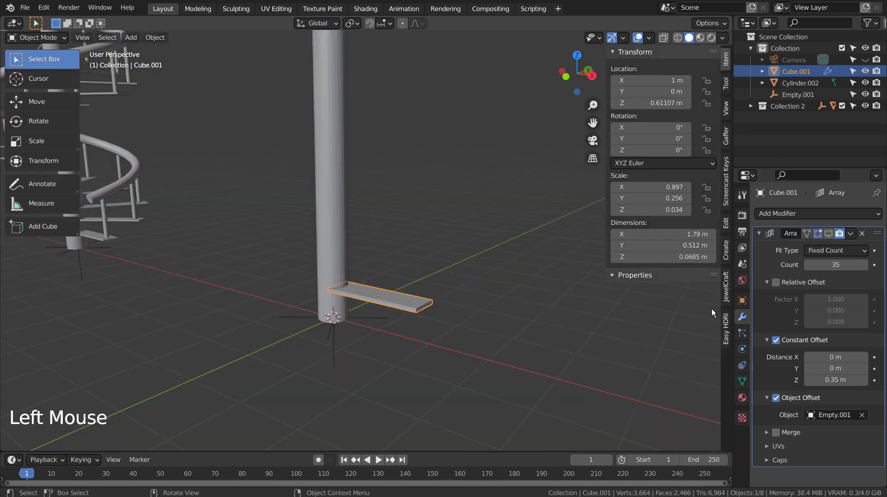
{"action": "key", "text": "ctrl+a"}
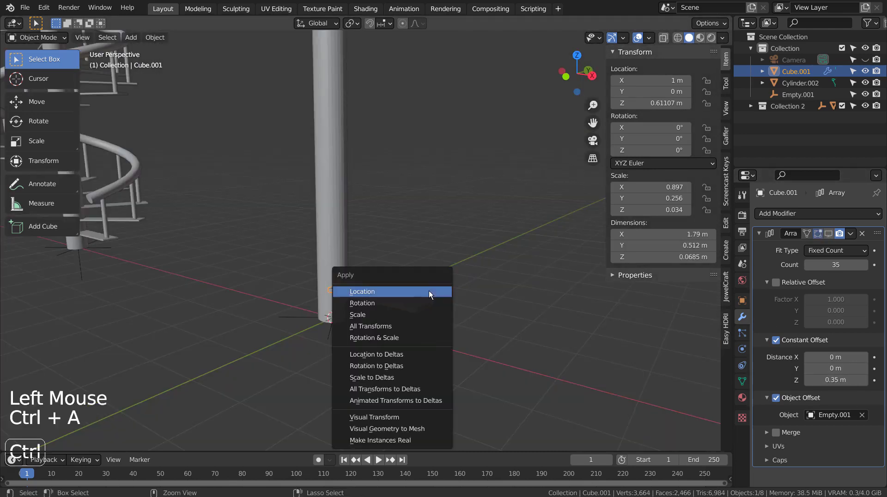
{"action": "left_click", "coordinate": [428, 328]}
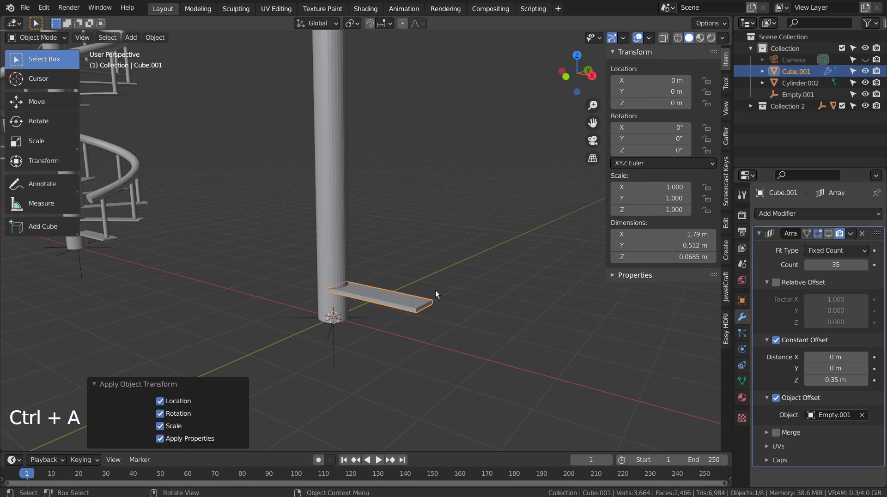
{"action": "left_click", "coordinate": [827, 234]}
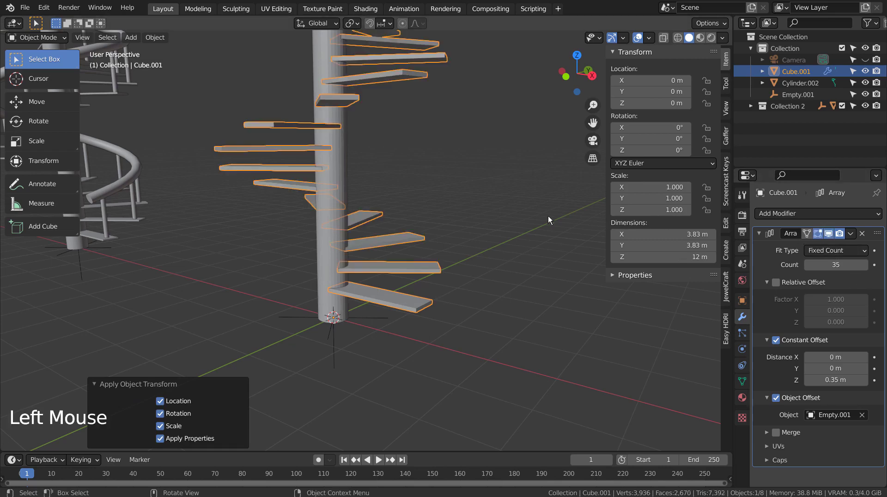
- Examine the arrayed steps along the pole's full height beside the reference staircase, leaving nothing selected
{"action": "scroll", "coordinate": [537, 214], "scroll_direction": "down", "scroll_amount": 5}
{"action": "scroll", "coordinate": [533, 213], "scroll_direction": "down", "scroll_amount": 3}
{"action": "middle_click_drag", "start_coordinate": [533, 214], "coordinate": [453, 286], "text": "shift"}
{"action": "scroll", "coordinate": [424, 247], "scroll_direction": "up", "scroll_amount": 4}
{"action": "left_click", "coordinate": [356, 171]}
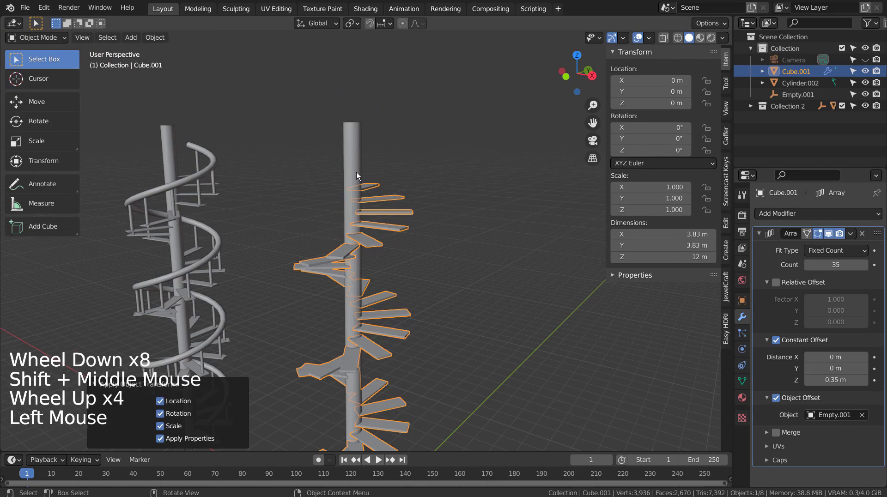
{"action": "left_click", "coordinate": [356, 172]}
{"action": "left_click", "coordinate": [356, 172]}
{"action": "right_click", "coordinate": [356, 172]}
{"action": "left_click", "coordinate": [477, 256]}
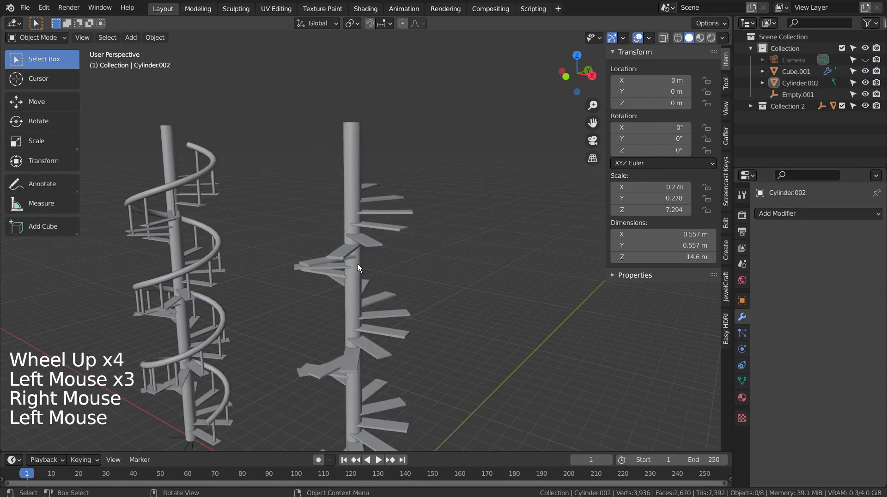
{"action": "left_click", "coordinate": [490, 350]}
- Add a mesh cylinder at the pole's base and scale it uniformly to about 0.155
{"action": "scroll", "coordinate": [539, 323], "scroll_direction": "down", "scroll_amount": 3}
{"action": "key", "text": "shift+a"}
{"action": "mouse_move", "coordinate": [494, 324]}
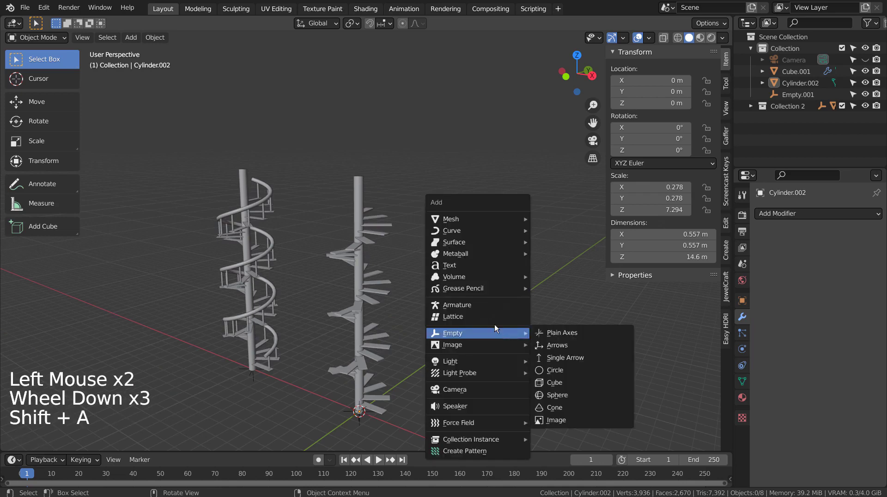
{"action": "mouse_move", "coordinate": [500, 218]}
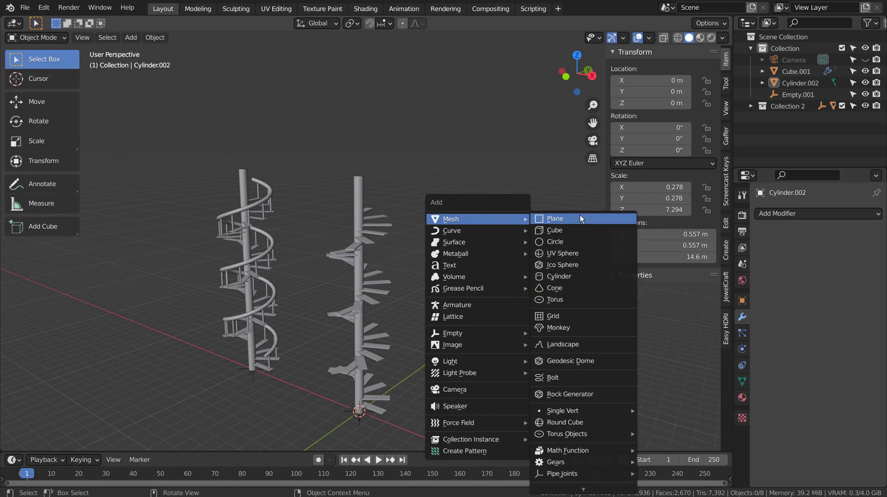
{"action": "left_click", "coordinate": [576, 274]}
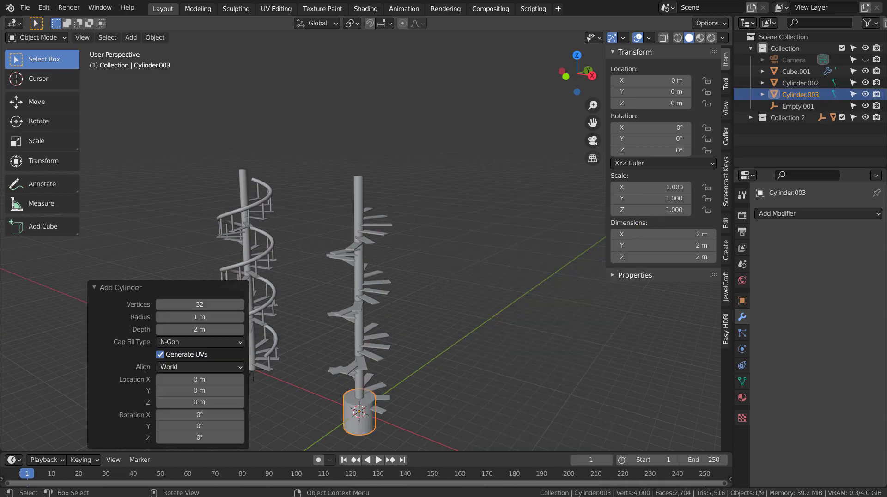
{"action": "key", "text": "s"}
{"action": "left_click", "coordinate": [401, 393]}
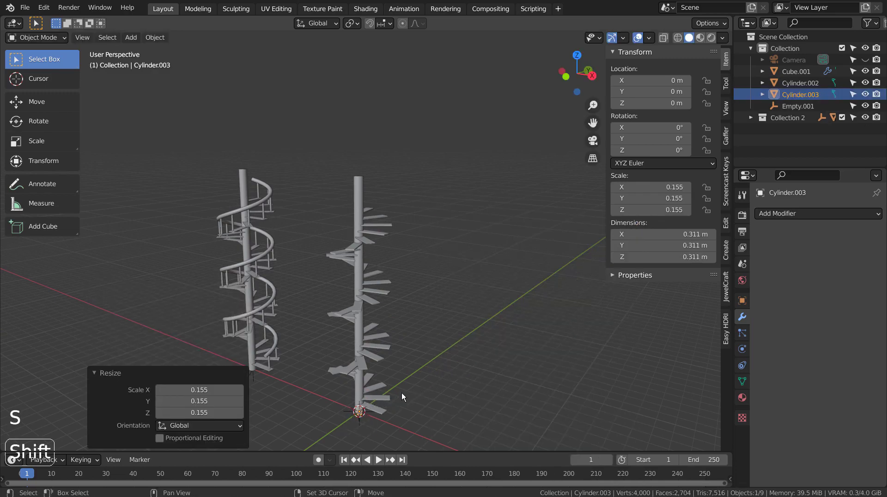
- Shrink the new cylinder to about 0.12 m across and stretch it along Z to about 1.32 m
{"action": "middle_click_drag", "start_coordinate": [401, 393], "coordinate": [468, 232], "text": "shift"}
{"action": "scroll", "coordinate": [467, 232], "scroll_direction": "up", "scroll_amount": 5}
{"action": "key", "text": "s"}
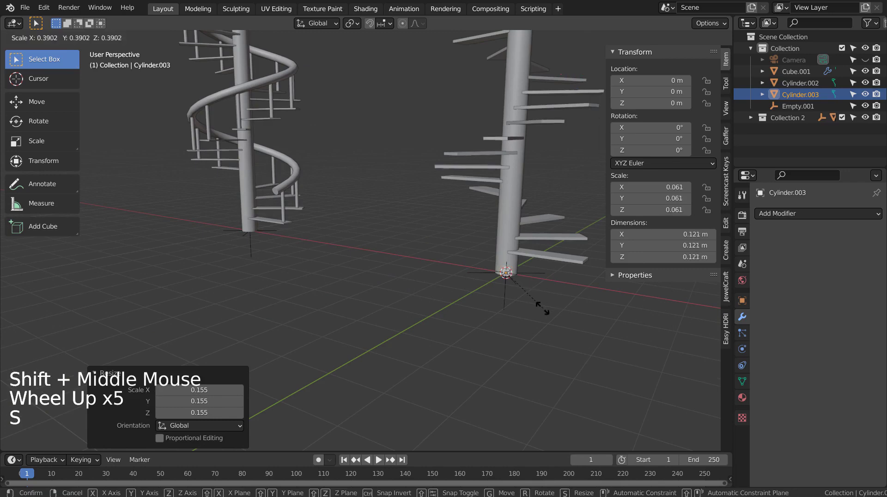
{"action": "left_click", "coordinate": [542, 308]}
{"action": "key", "text": "s"}
{"action": "key", "text": "z"}
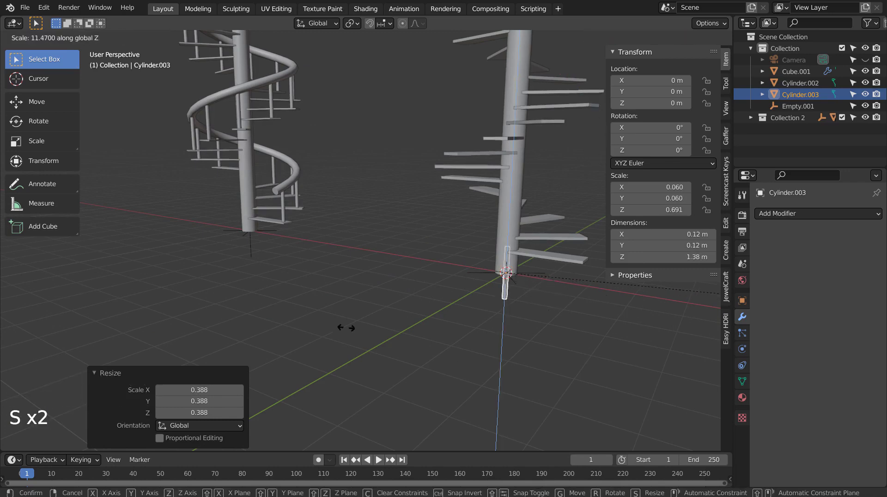
{"action": "left_click", "coordinate": [295, 297]}
- Move the thin cylinder about 1.62 m along X and 1.27 m up along Z, onto the first step's outer end
{"action": "key", "text": "KP_1"}
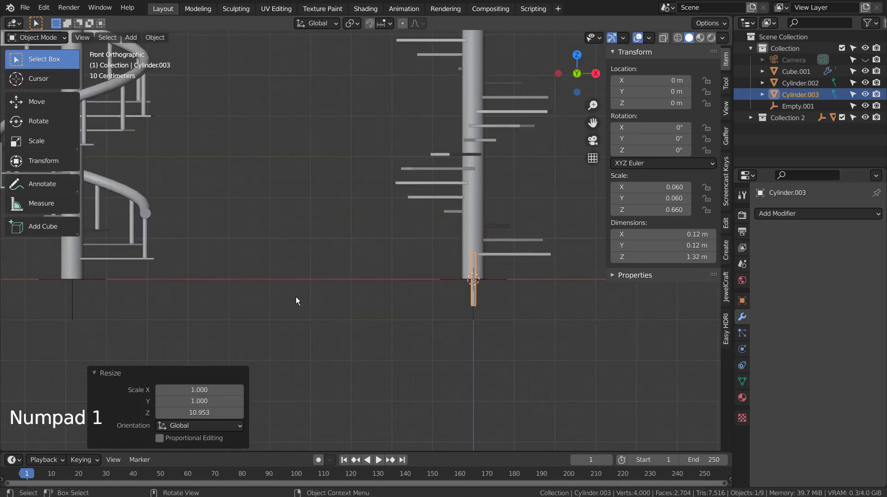
{"action": "key", "text": "g"}
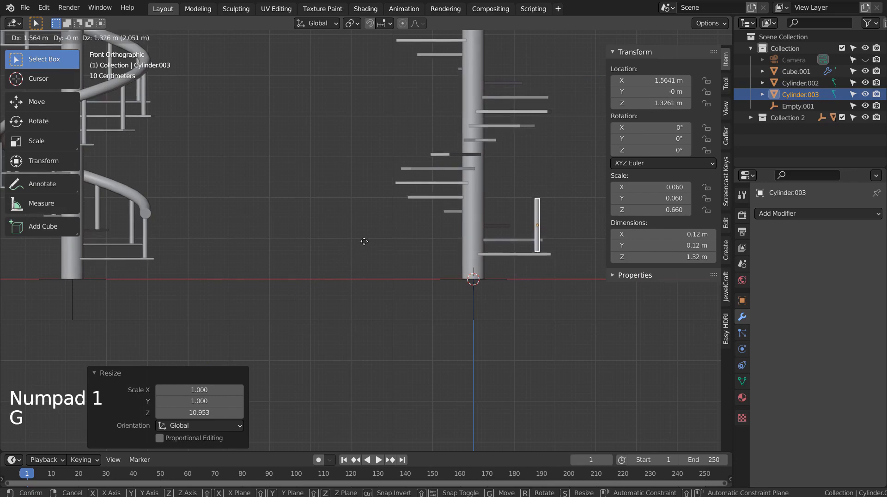
{"action": "left_click", "coordinate": [366, 243]}
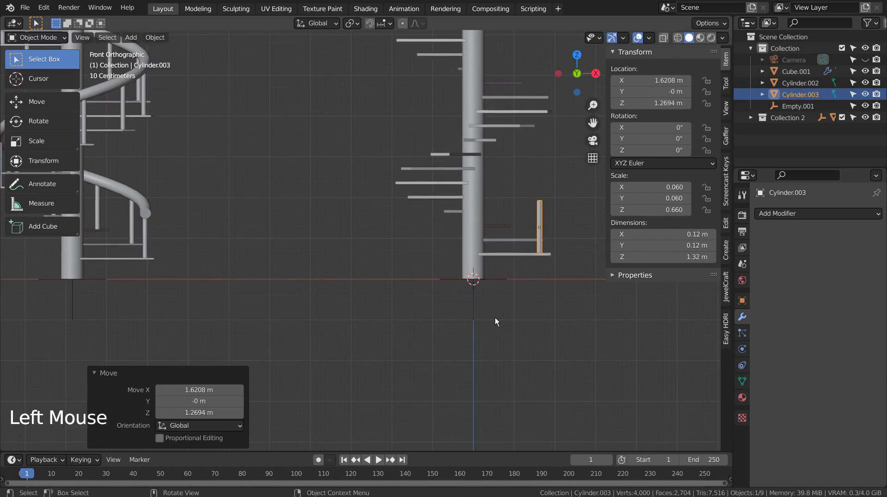
{"action": "middle_click_drag", "start_coordinate": [495, 318], "coordinate": [458, 341]}
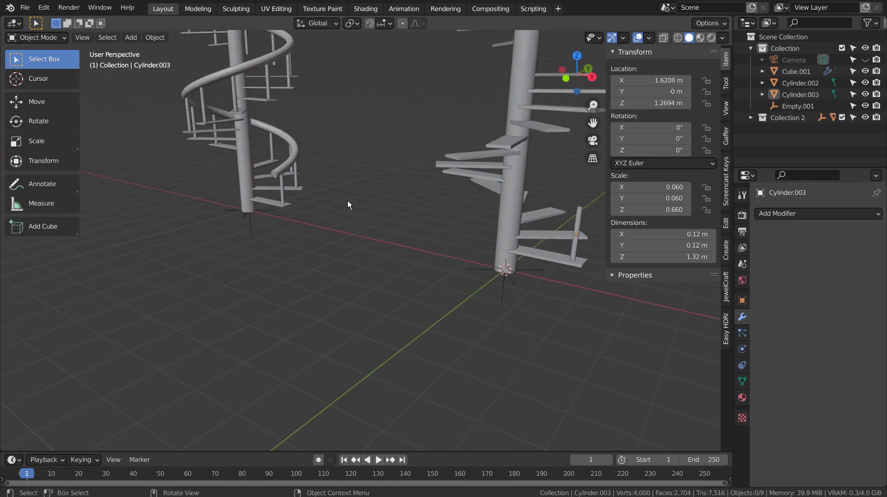
- Check the reference balusters' Array settings and add an Array modifier with a count of 35 to the new post
{"action": "left_click", "coordinate": [283, 190]}
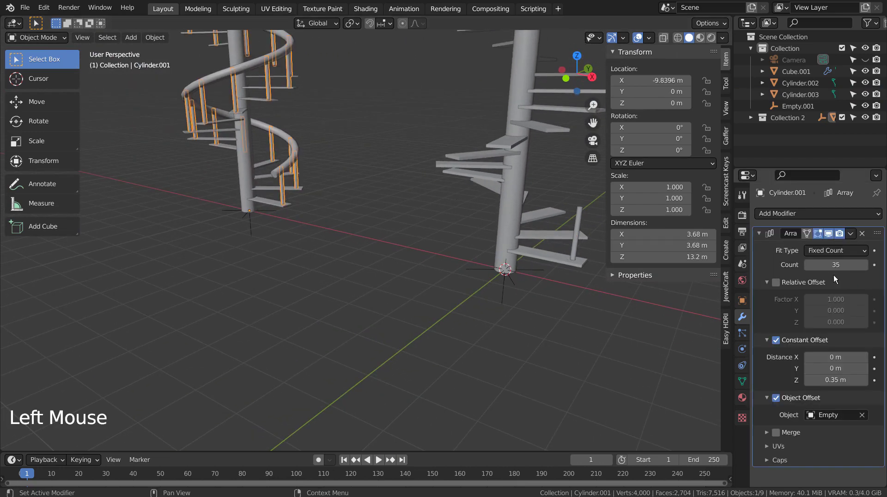
{"action": "left_click", "coordinate": [862, 380]}
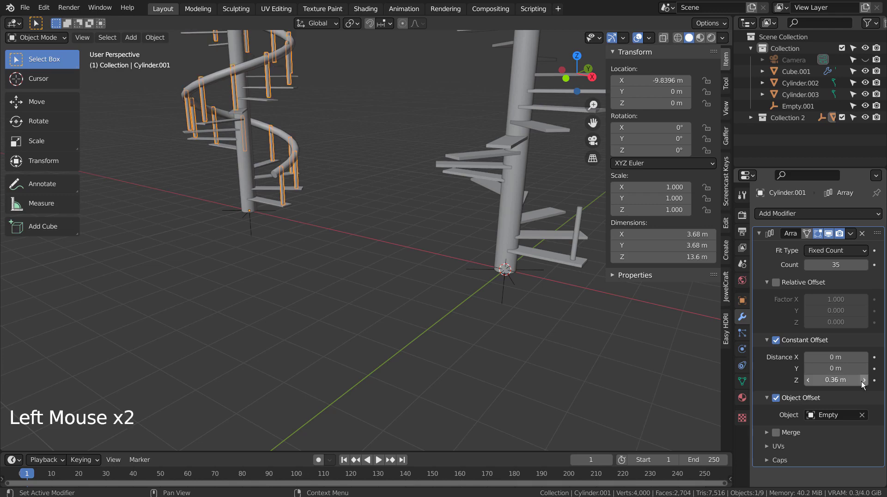
{"action": "left_click", "coordinate": [831, 379]}
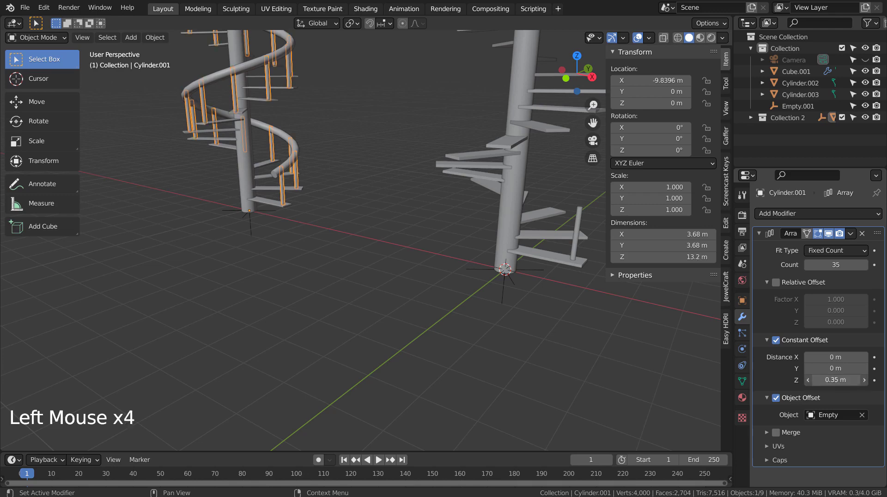
{"action": "left_click", "coordinate": [573, 229]}
{"action": "left_click_drag", "start_coordinate": [776, 215], "coordinate": [630, 246]}
{"action": "left_click", "coordinate": [809, 265]}
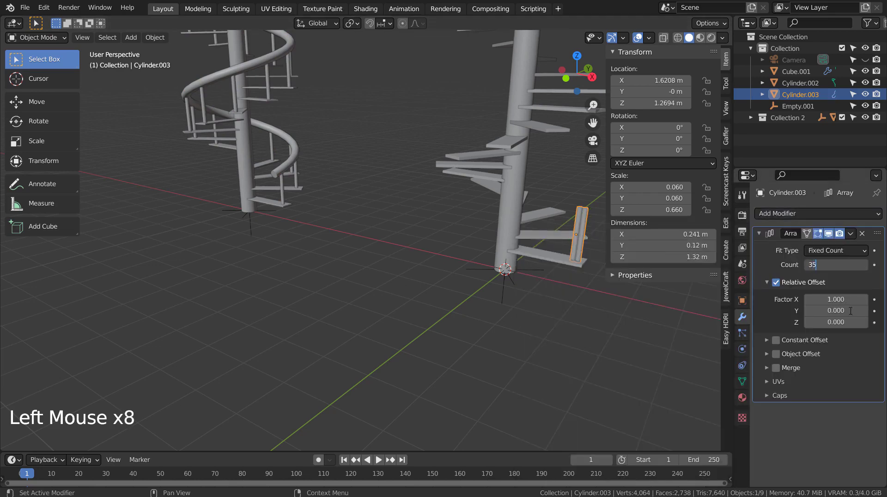
{"action": "key", "text": "Return"}
- Set the post array's relative X factor to 0 and disable its Relative Offset
{"action": "left_click", "coordinate": [836, 300]}
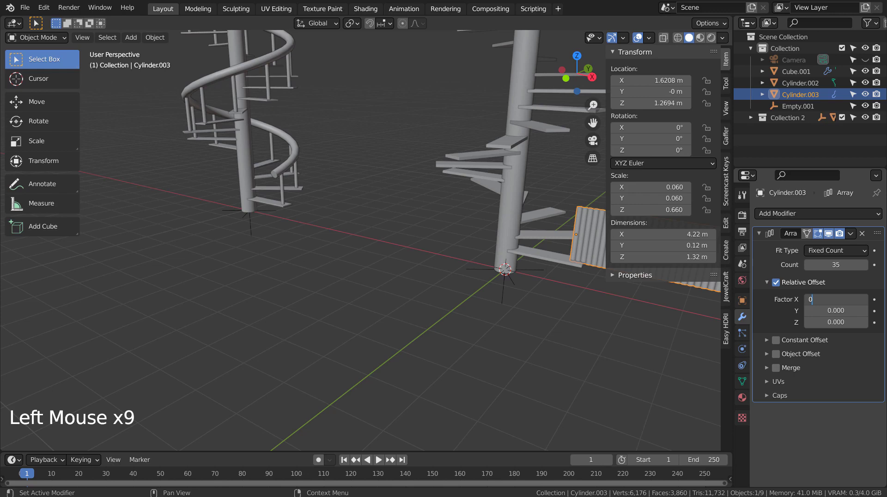
{"action": "type", "text": "0"}
{"action": "key", "text": "Tab"}
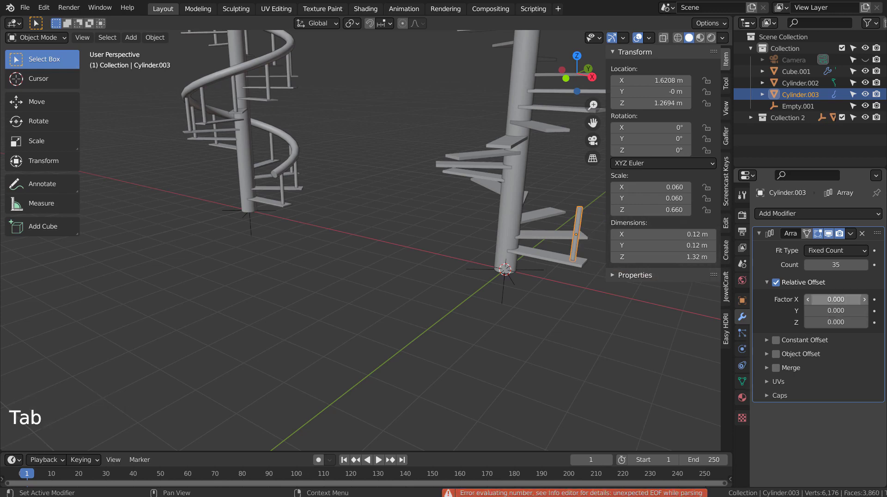
{"action": "left_click", "coordinate": [835, 322]}
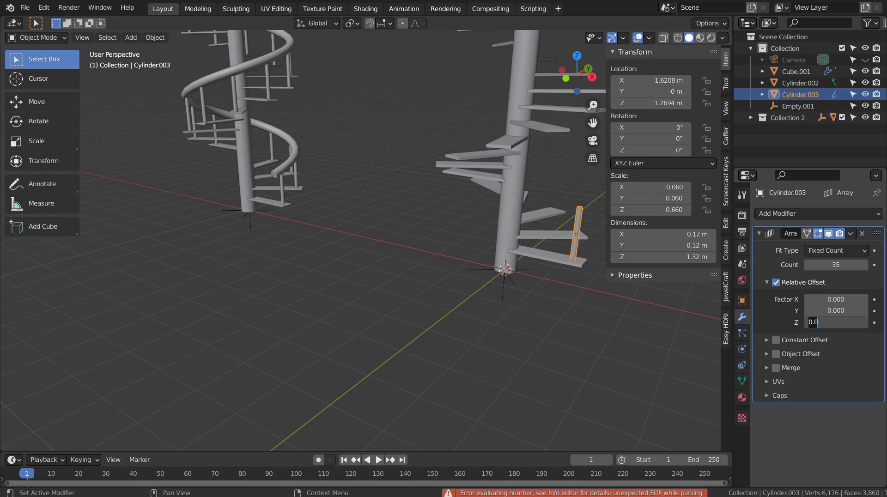
{"action": "left_click", "coordinate": [777, 283]}
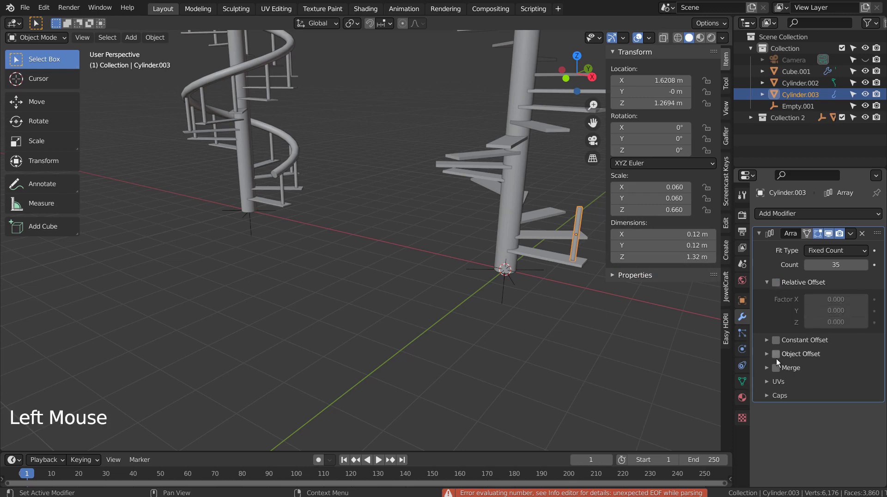
- Enable Constant Offset on the post array with distances of X 0 m and Z 0.35 m
{"action": "left_click", "coordinate": [777, 340]}
{"action": "left_click", "coordinate": [767, 340]}
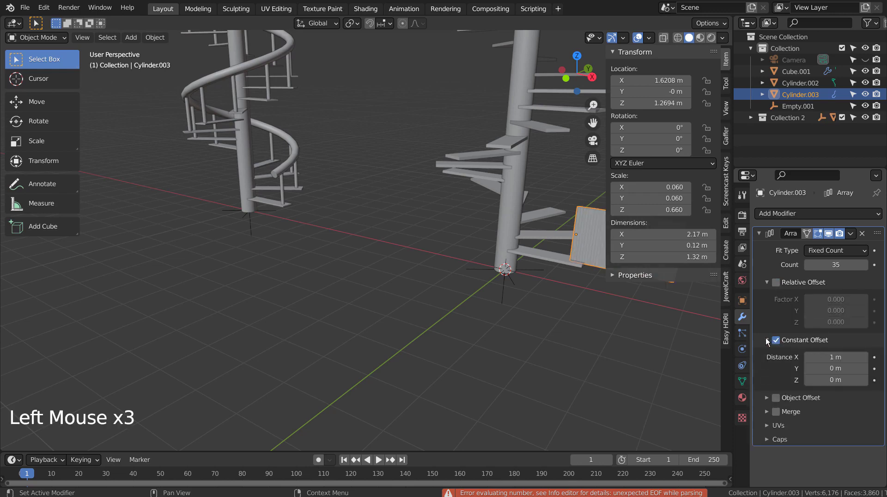
{"action": "left_click", "coordinate": [809, 356]}
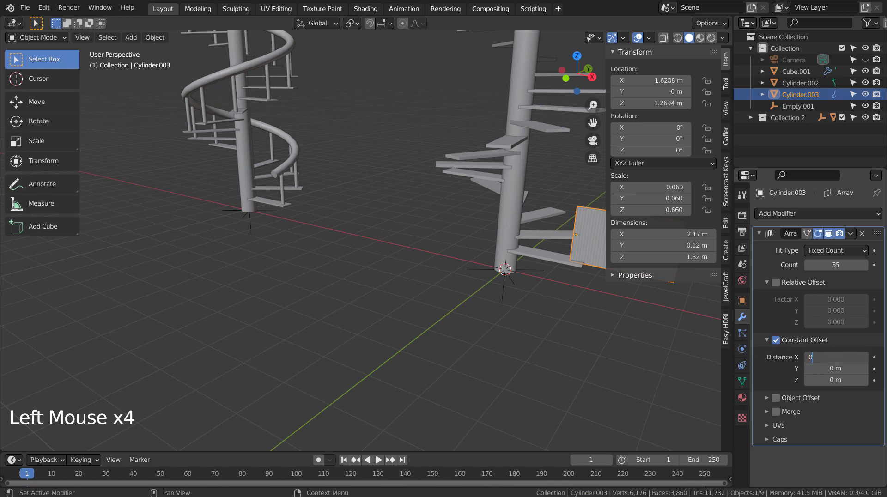
{"action": "type", "text": "0"}
{"action": "key", "text": "Tab"}
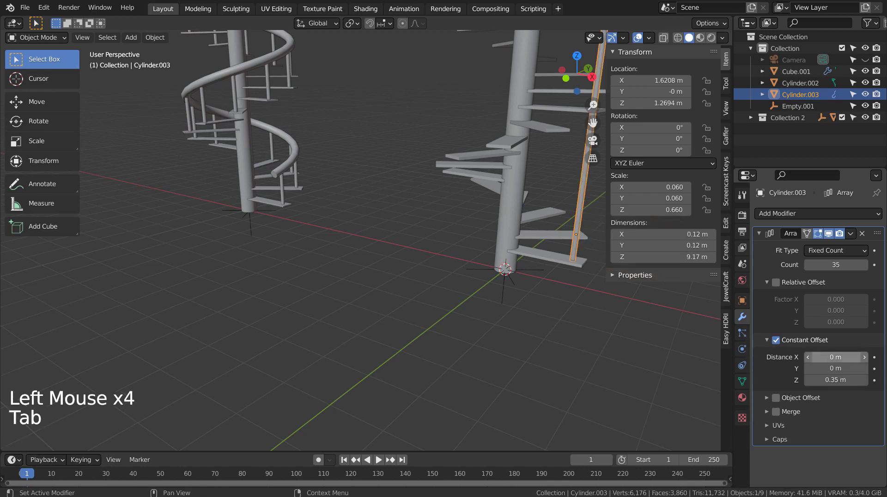
- Enable Object Offset on the post array and use Empty.001 as its offset object
{"action": "left_click", "coordinate": [772, 400]}
{"action": "left_click", "coordinate": [770, 400]}
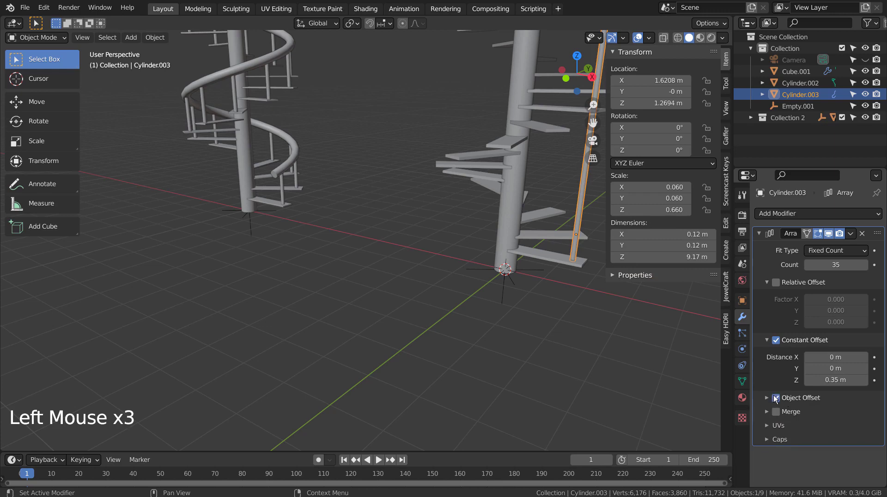
{"action": "left_click", "coordinate": [777, 400]}
{"action": "left_click", "coordinate": [813, 415]}
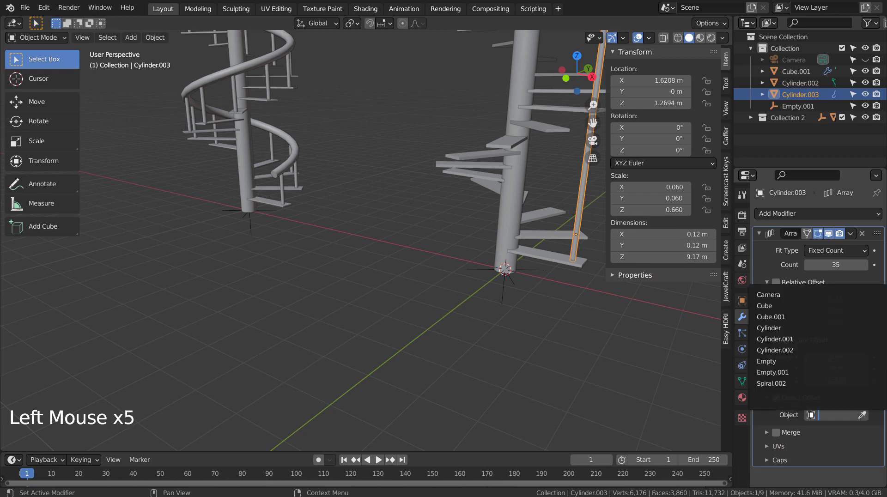
{"action": "left_click", "coordinate": [796, 372]}
- Apply all transforms to the arrayed post so the balusters follow the steps, and clear the selection
{"action": "key", "text": "ctrl+a"}
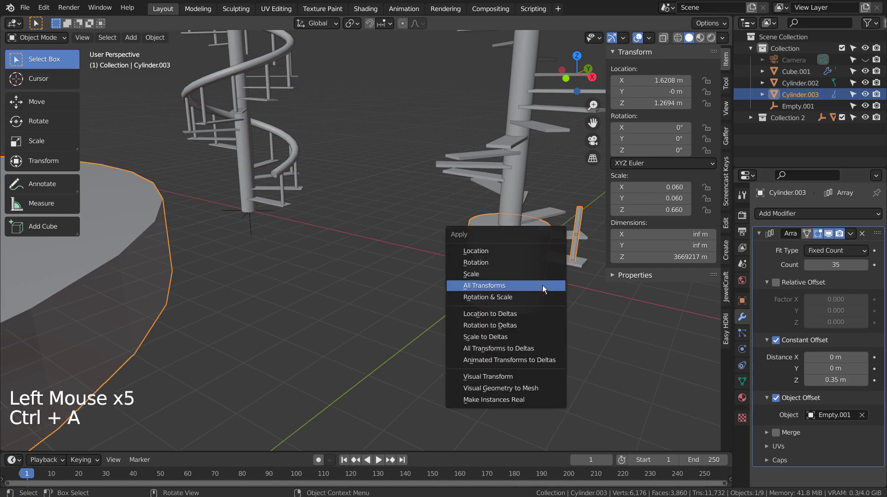
{"action": "left_click", "coordinate": [542, 284]}
{"action": "middle_click_drag", "start_coordinate": [565, 309], "coordinate": [387, 288]}
{"action": "scroll", "coordinate": [387, 288], "scroll_direction": "down", "scroll_amount": 1}
{"action": "scroll", "coordinate": [387, 288], "scroll_direction": "down", "scroll_amount": 4}
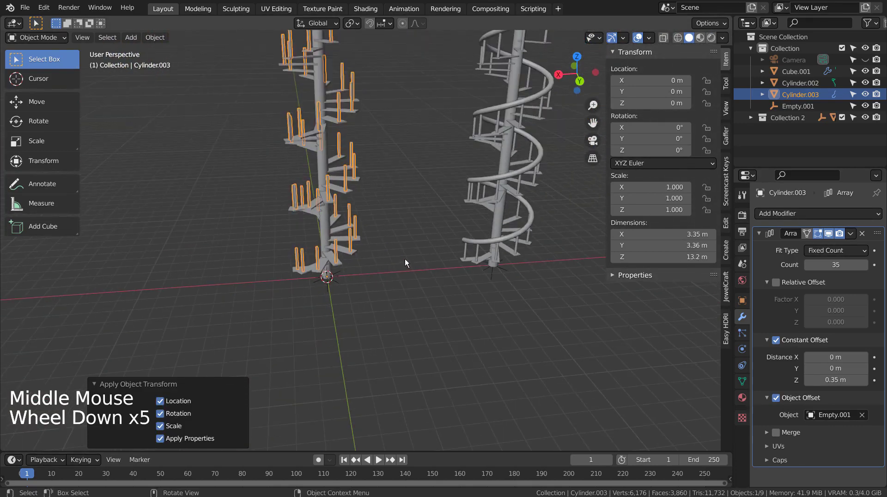
{"action": "middle_click_drag", "start_coordinate": [405, 258], "coordinate": [560, 318], "text": "shift"}
{"action": "left_click", "coordinate": [561, 319]}
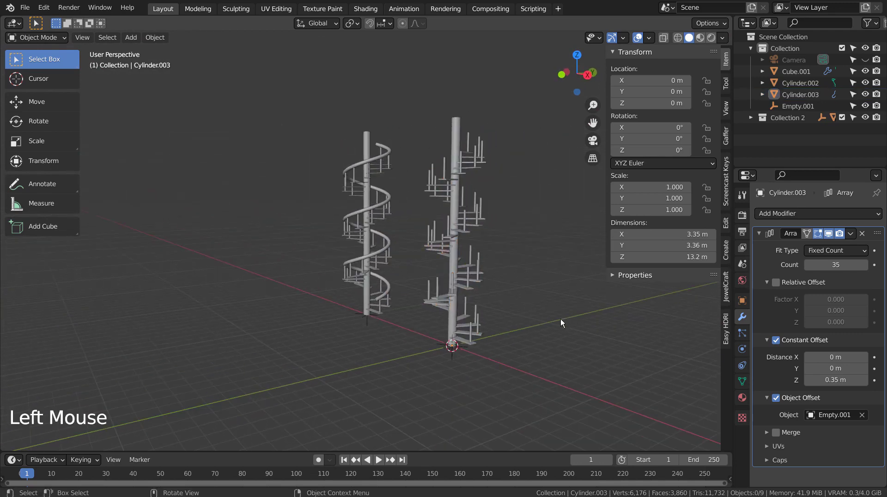
- Add an Archimedean spiral curve at the base of the new staircase's pole
{"action": "key", "text": "shift+a"}
{"action": "mouse_move", "coordinate": [552, 265]}
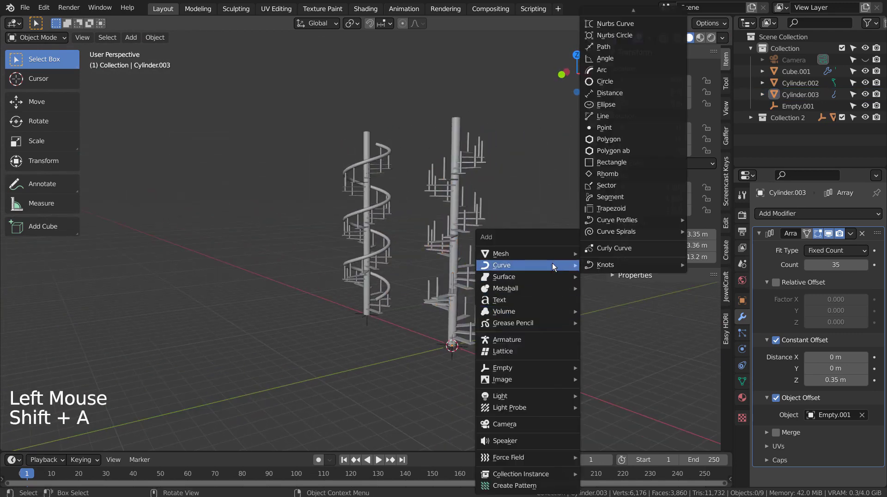
{"action": "mouse_move", "coordinate": [619, 233]}
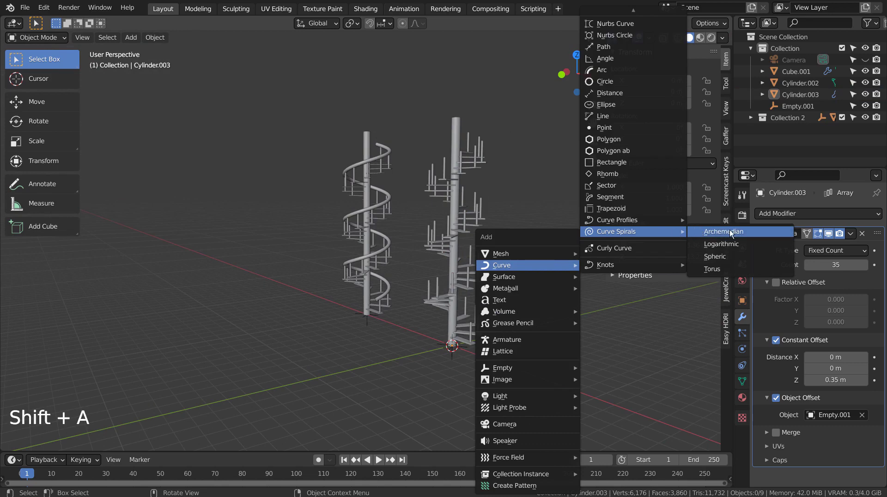
{"action": "left_click", "coordinate": [758, 231]}
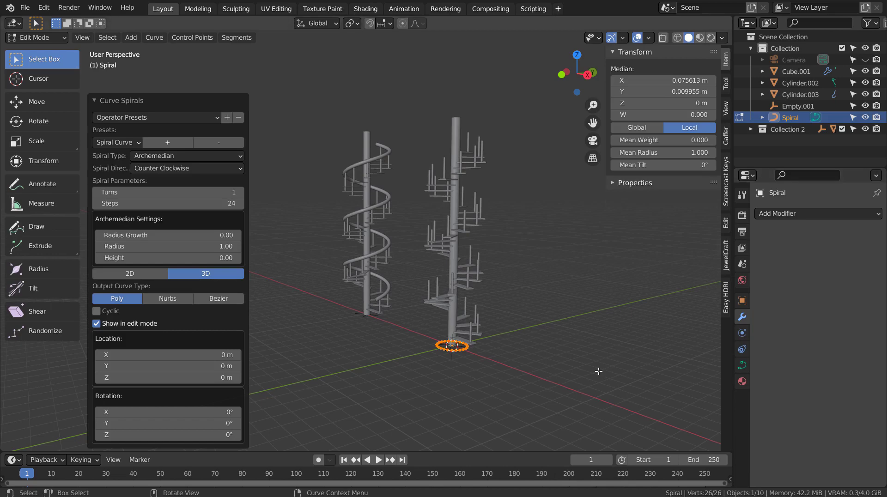
- Set the spiral's radius to about 1.63 so it runs through the ring of balusters in top view
{"action": "key", "text": "KP_7"}
{"action": "scroll", "coordinate": [465, 145], "scroll_direction": "up", "scroll_amount": 5}
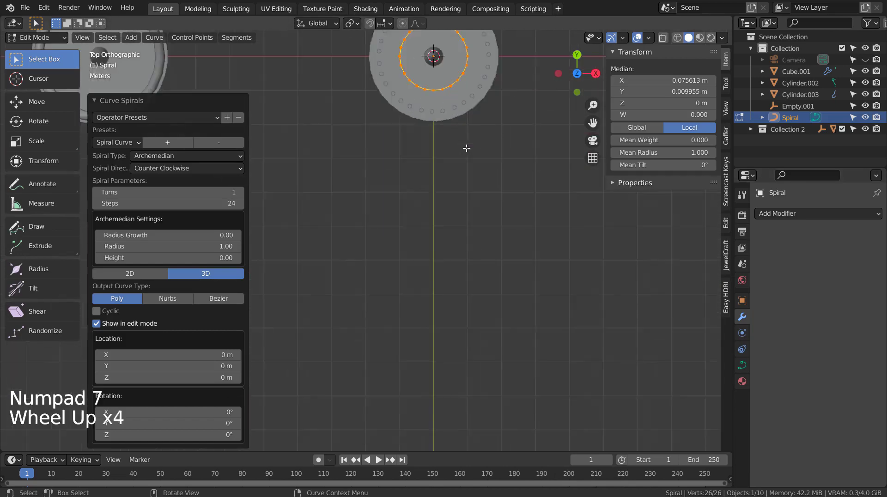
{"action": "middle_click_drag", "start_coordinate": [465, 146], "coordinate": [450, 282], "text": "shift"}
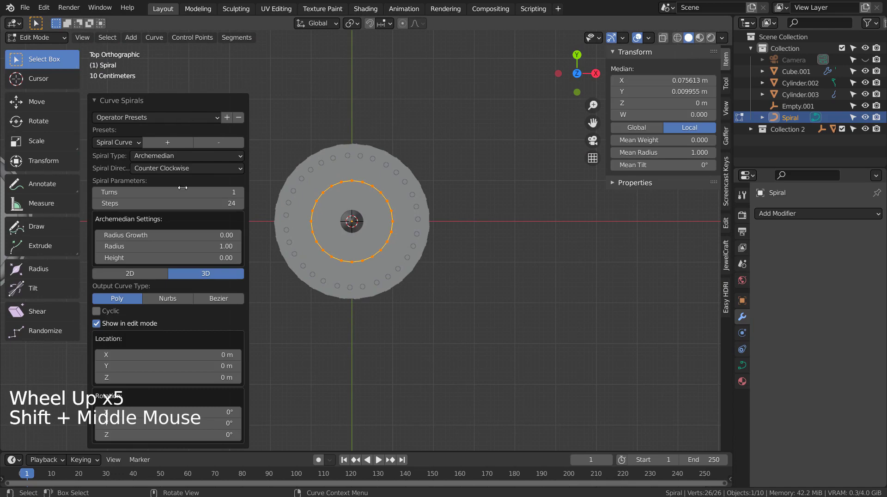
{"action": "left_click", "coordinate": [148, 245], "text": "shift"}
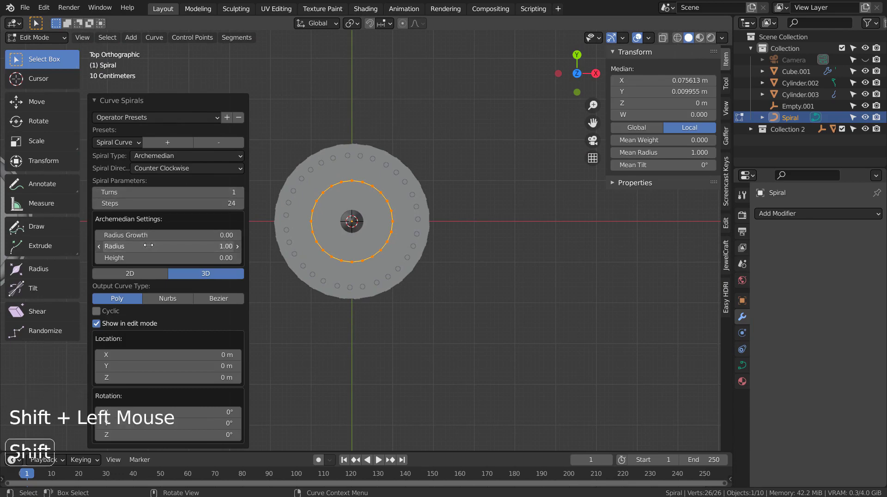
{"action": "left_click_drag", "start_coordinate": [159, 245], "coordinate": [250, 244], "text": "shift"}
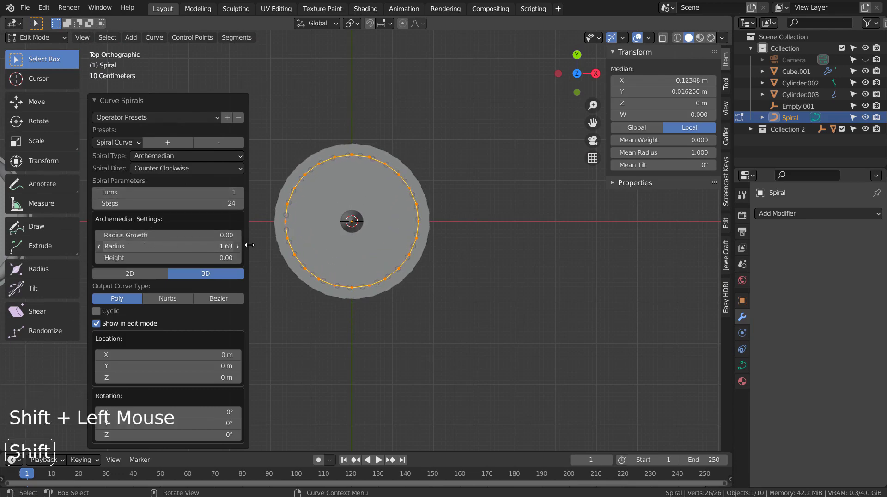
- Raise the spiral's height to about 4.02 and set its number of turns to 4
{"action": "middle_click_drag", "start_coordinate": [453, 328], "coordinate": [475, 359]}
{"action": "scroll", "coordinate": [475, 358], "scroll_direction": "down", "scroll_amount": 3}
{"action": "middle_click_drag", "start_coordinate": [477, 390], "coordinate": [460, 355]}
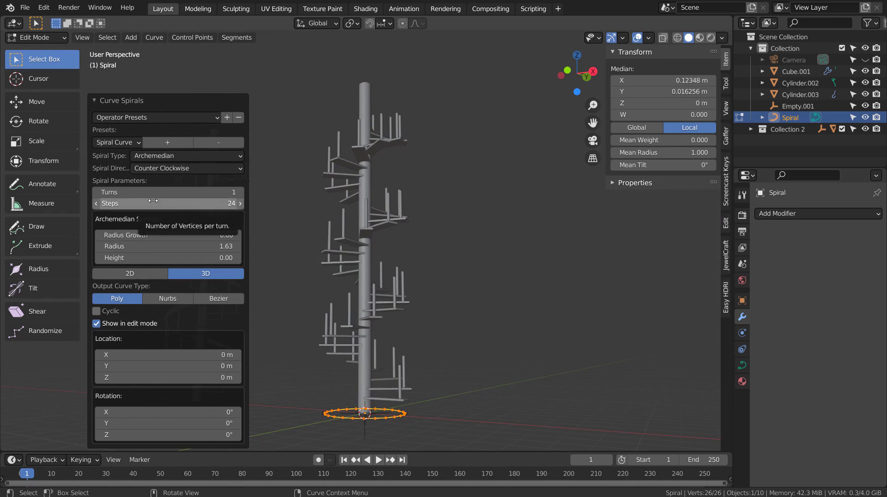
{"action": "left_click_drag", "start_coordinate": [152, 258], "coordinate": [224, 259]}
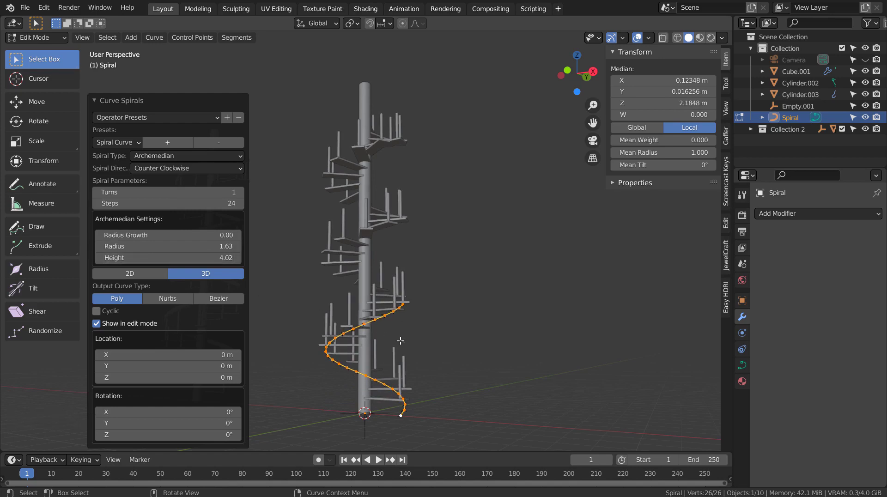
{"action": "middle_click_drag", "start_coordinate": [458, 347], "coordinate": [347, 339]}
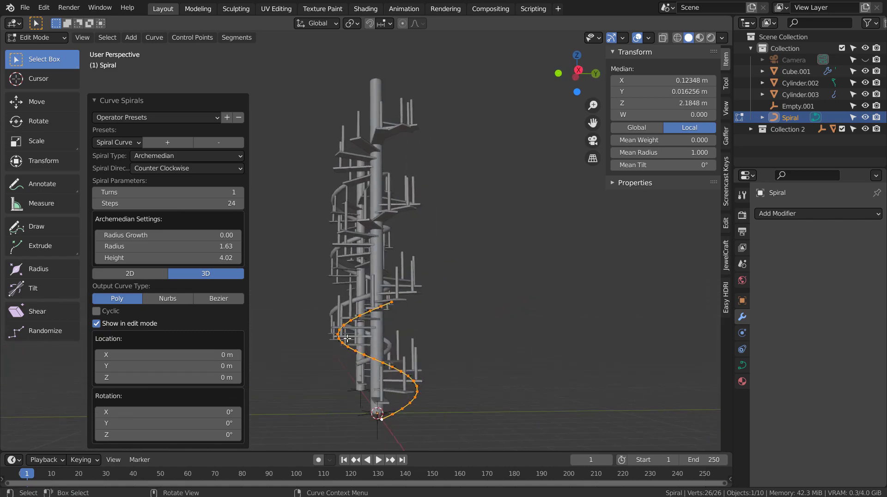
{"action": "left_click", "coordinate": [240, 192]}
{"action": "left_click", "coordinate": [240, 192]}
{"action": "left_click", "coordinate": [240, 192]}
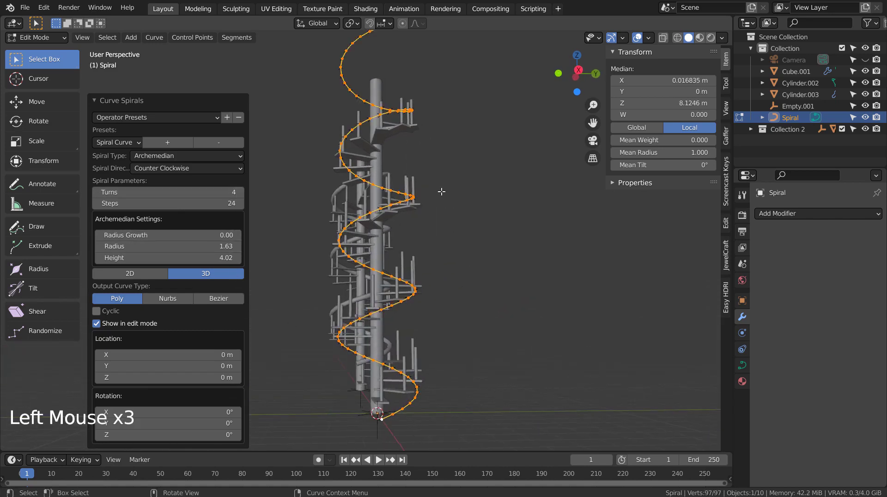
- Set the spiral's height to 3.5, checking its pitch against the balusters in front view
{"action": "middle_click_drag", "start_coordinate": [439, 192], "coordinate": [430, 231]}
{"action": "key", "text": "KP_1"}
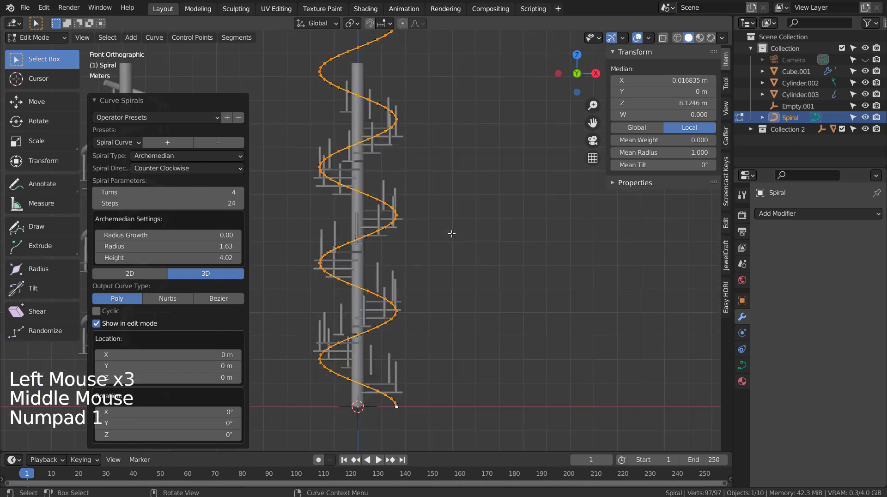
{"action": "scroll", "coordinate": [451, 234], "scroll_direction": "down", "scroll_amount": 1}
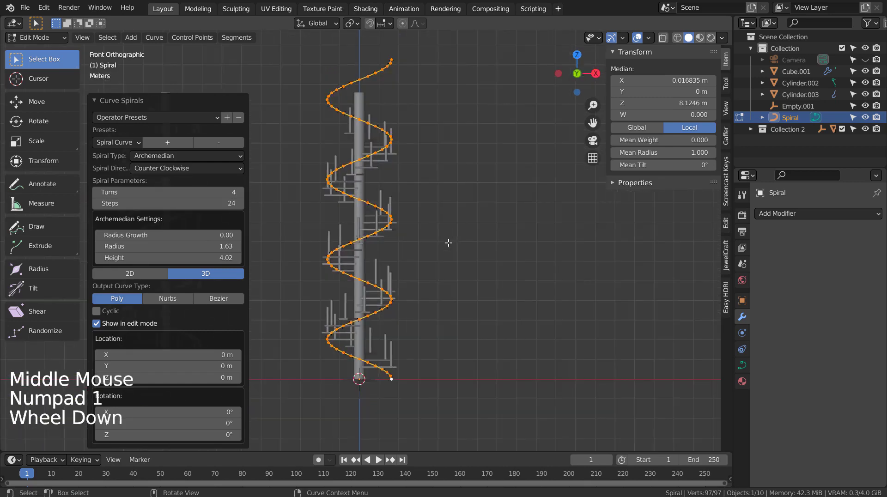
{"action": "left_click", "coordinate": [186, 258], "text": "shift"}
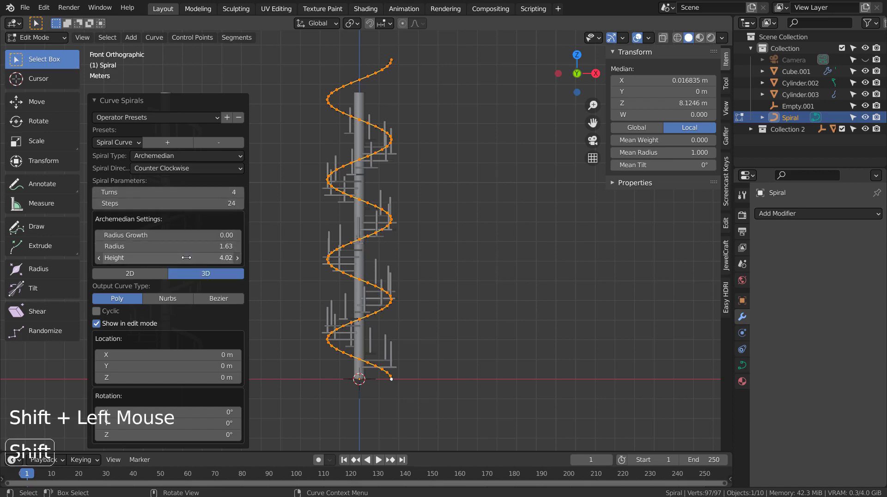
{"action": "left_click_drag", "start_coordinate": [185, 258], "coordinate": [173, 260], "text": "shift"}
{"action": "left_click", "coordinate": [172, 261]}
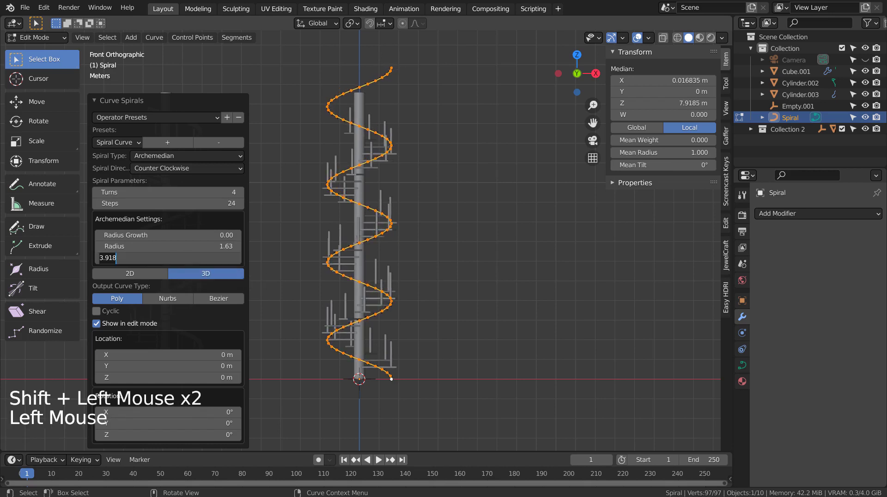
{"action": "type", "text": "3.5"}
{"action": "key", "text": "Return"}
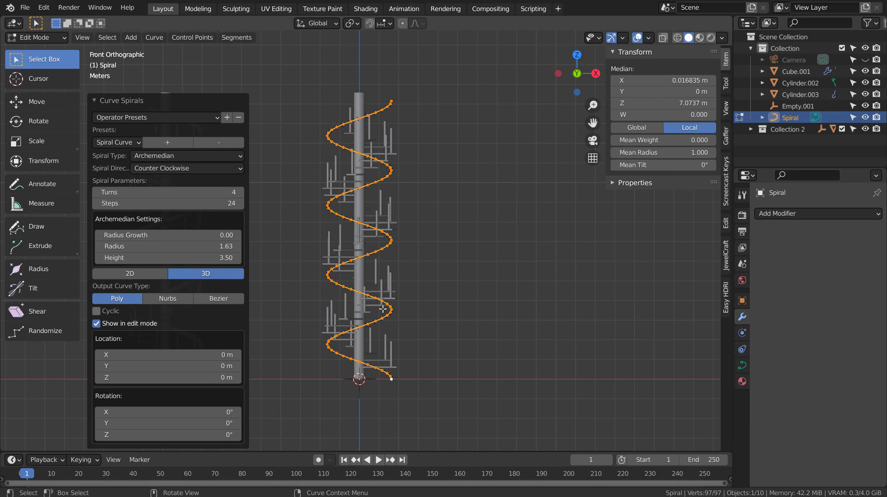
- Leave Edit Mode and move the spiral about 1.88 m up along Z onto the baluster tops
{"action": "key", "text": "Tab"}
{"action": "key", "text": "g"}
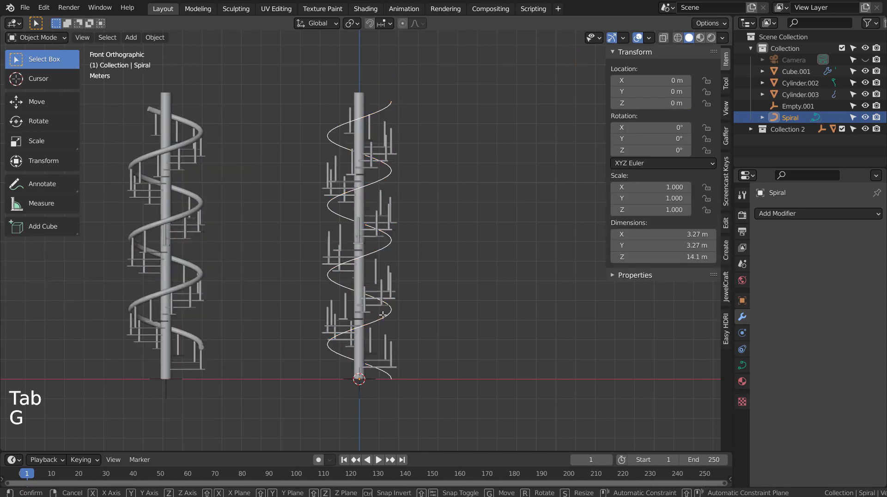
{"action": "key", "text": "z"}
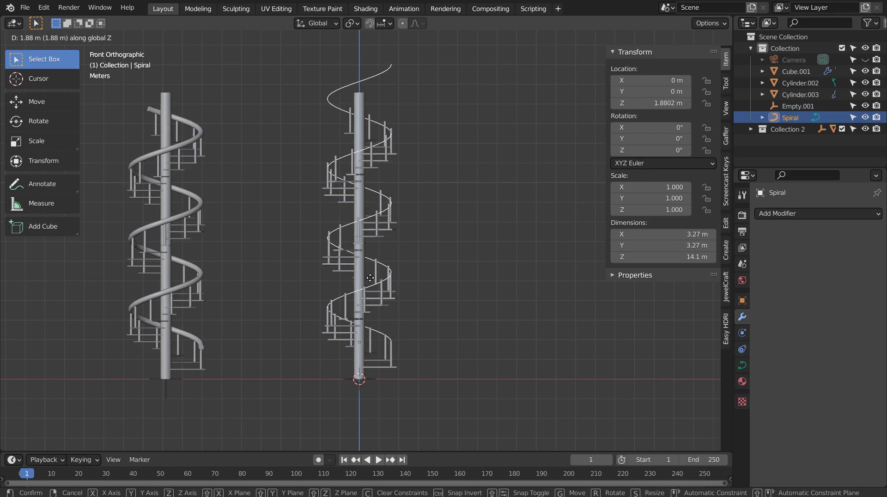
{"action": "left_click", "coordinate": [370, 278]}
- Try to offset the spiral curve
{"action": "right_click", "coordinate": [348, 82]}
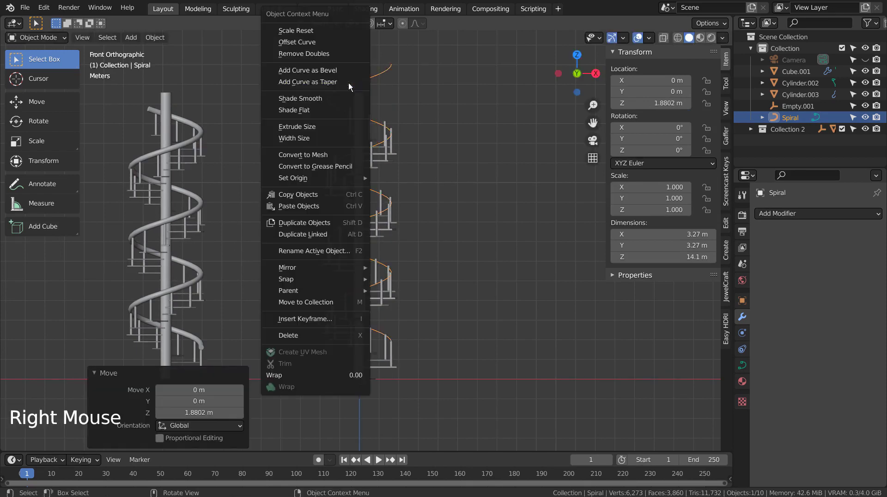
{"action": "left_click", "coordinate": [344, 44]}
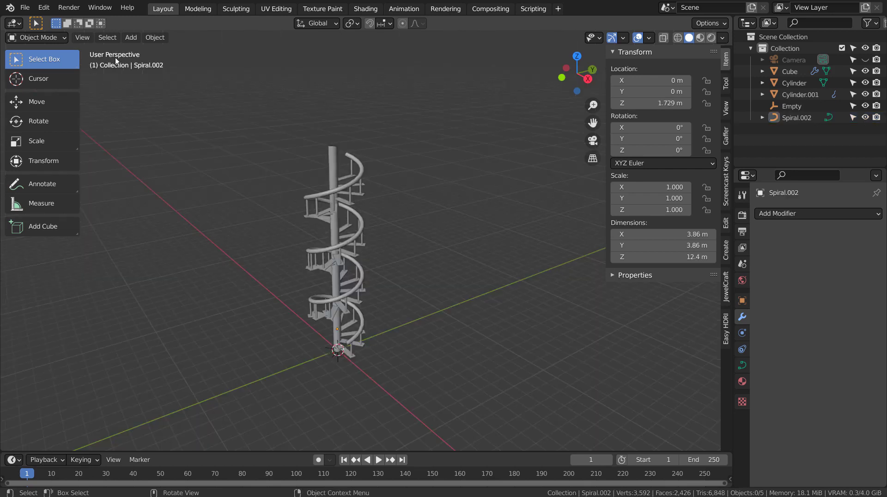
- Try to restore the lost staircase model by recovering the last session
{"action": "left_click", "coordinate": [30, 10]}
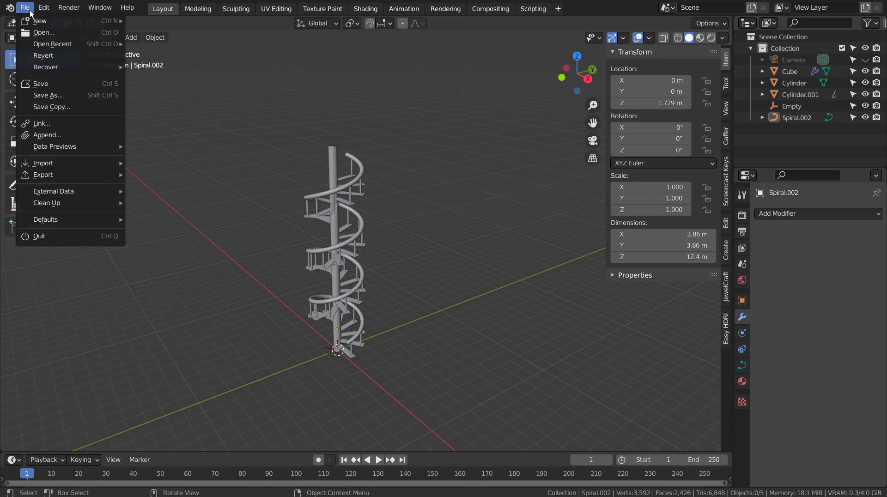
{"action": "mouse_move", "coordinate": [48, 69]}
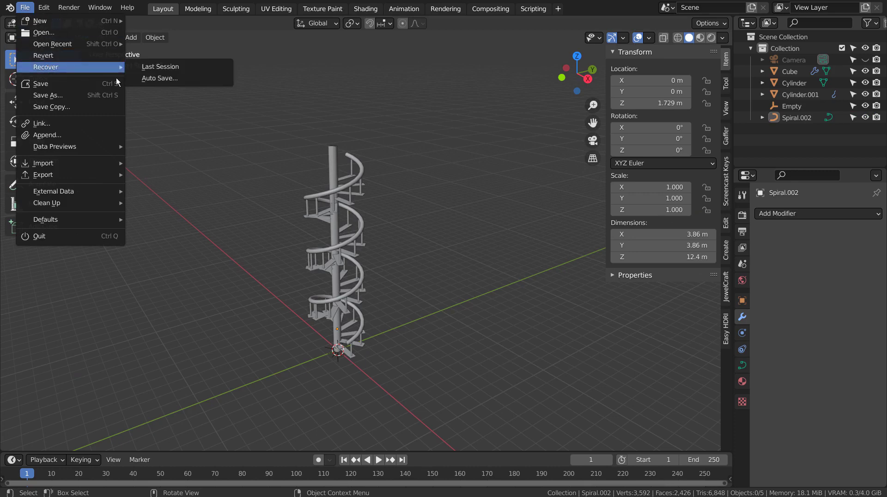
{"action": "left_click", "coordinate": [139, 68]}
{"action": "left_click", "coordinate": [24, 7]}
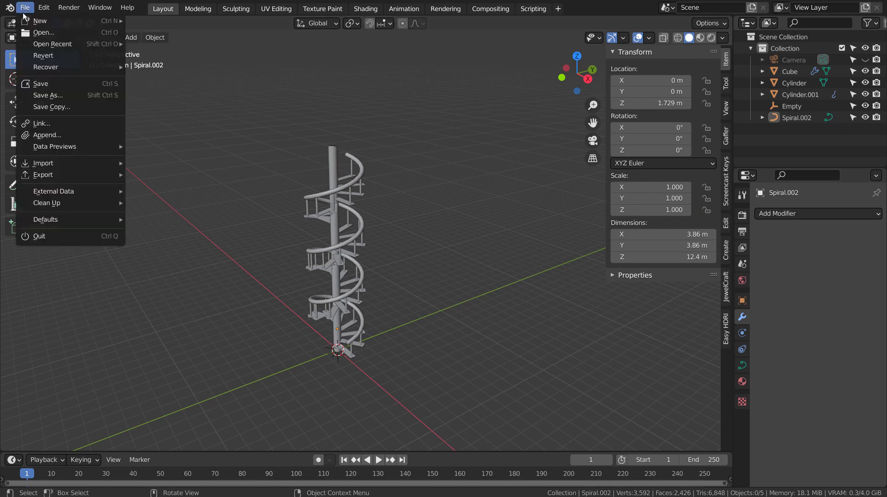
{"action": "mouse_move", "coordinate": [54, 67]}
{"action": "left_click", "coordinate": [171, 66]}
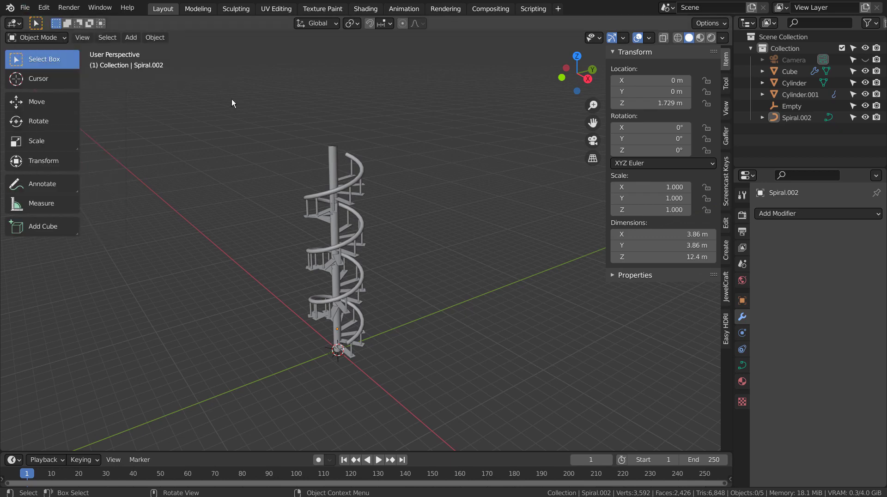
{"action": "left_click", "coordinate": [25, 8]}
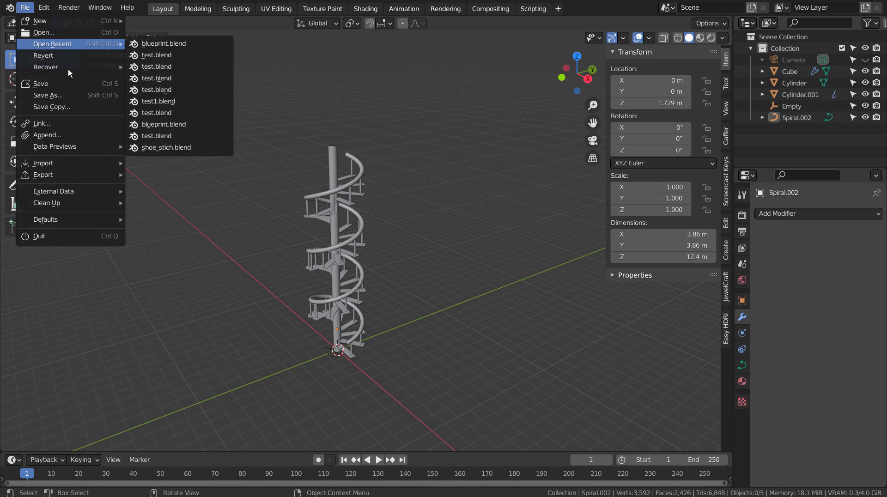
{"action": "mouse_move", "coordinate": [66, 68]}
{"action": "left_click", "coordinate": [145, 66]}
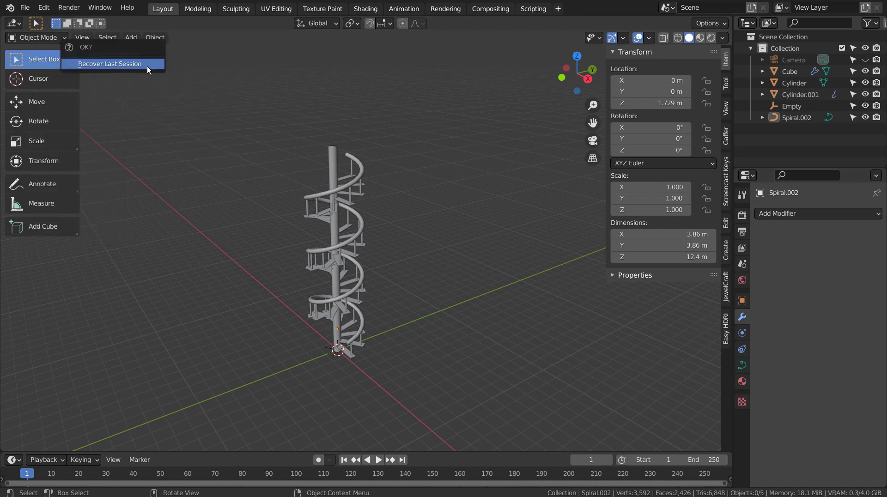
{"action": "left_click", "coordinate": [147, 65]}
- Recover the auto-save test_5080_autosave.blend, sorting the auto-save files by date modified to find the newest one
{"action": "left_click", "coordinate": [25, 7]}
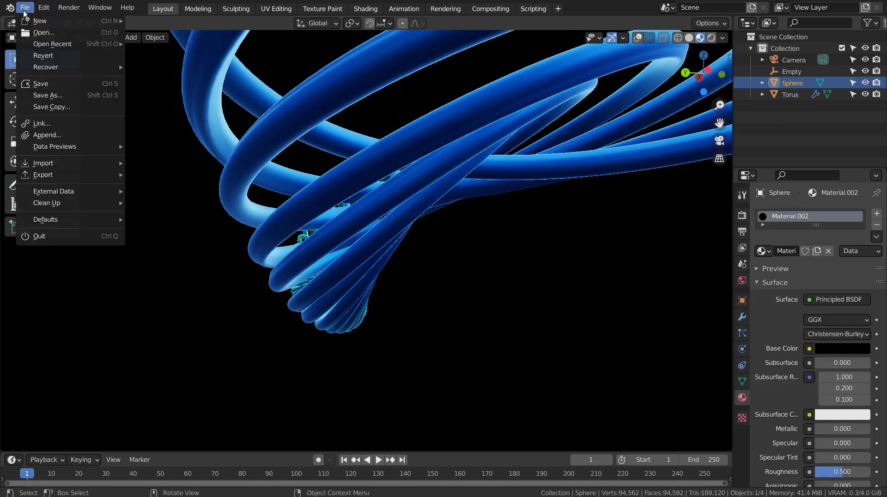
{"action": "mouse_move", "coordinate": [64, 68]}
{"action": "left_click", "coordinate": [157, 78]}
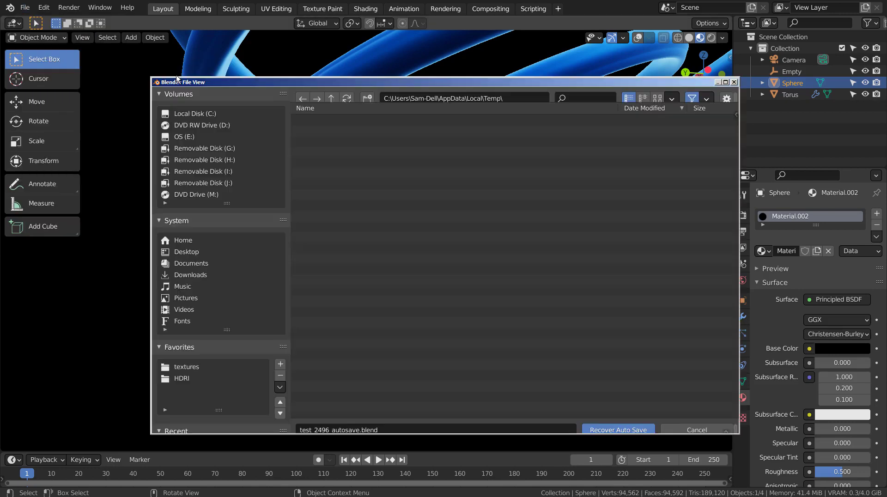
{"action": "left_click", "coordinate": [663, 116]}
{"action": "left_click", "coordinate": [663, 113]}
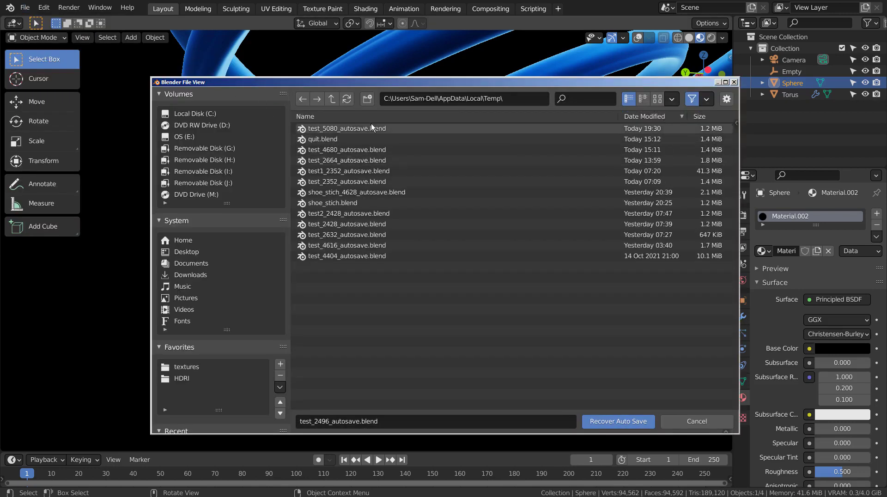
{"action": "double_click", "coordinate": [329, 128]}
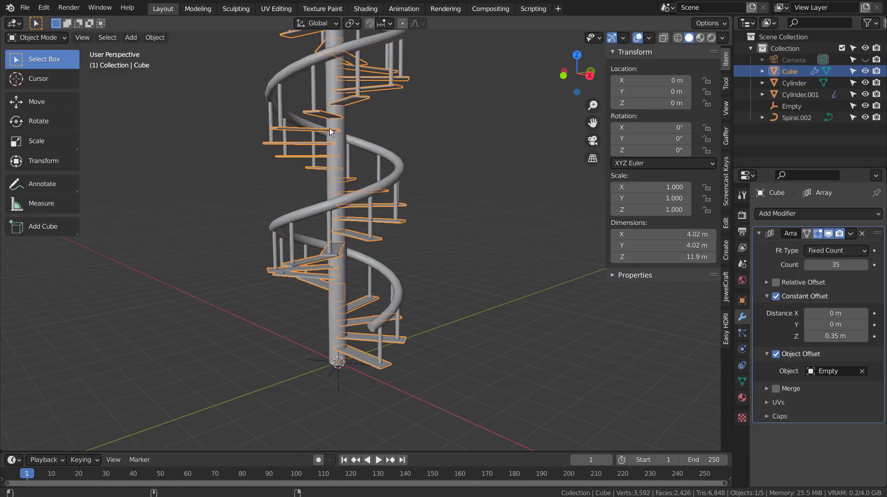
- Select all objects of the finished reference staircase and move them along X, well away from the origin
{"action": "scroll", "coordinate": [426, 190], "scroll_direction": "down", "scroll_amount": 4}
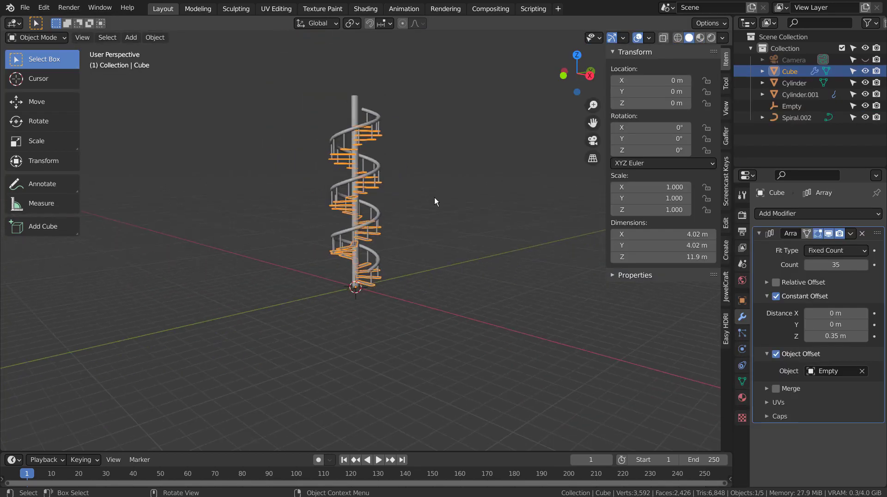
{"action": "mouse_move", "coordinate": [434, 198]}
{"action": "middle_mouse_down"}
{"action": "mouse_move", "coordinate": [464, 273]}
{"action": "mouse_move", "coordinate": [445, 207]}
{"action": "middle_mouse_up"}
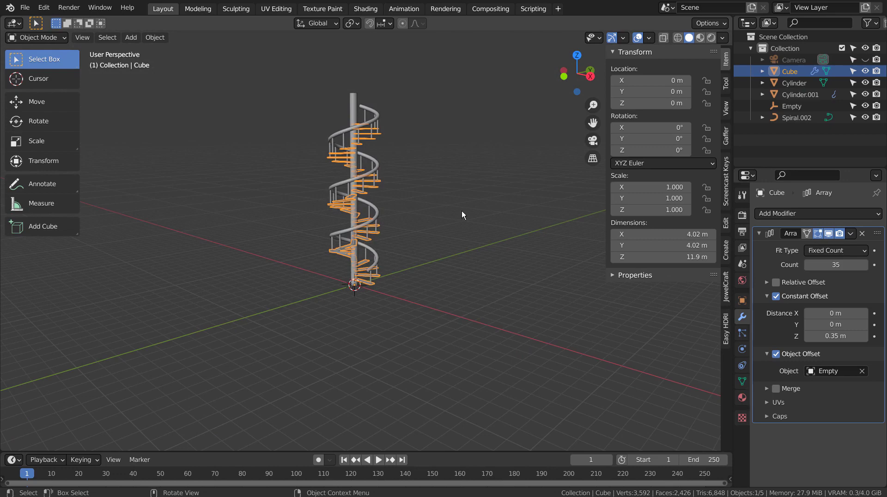
{"action": "middle_click_drag", "start_coordinate": [462, 211], "coordinate": [436, 268]}
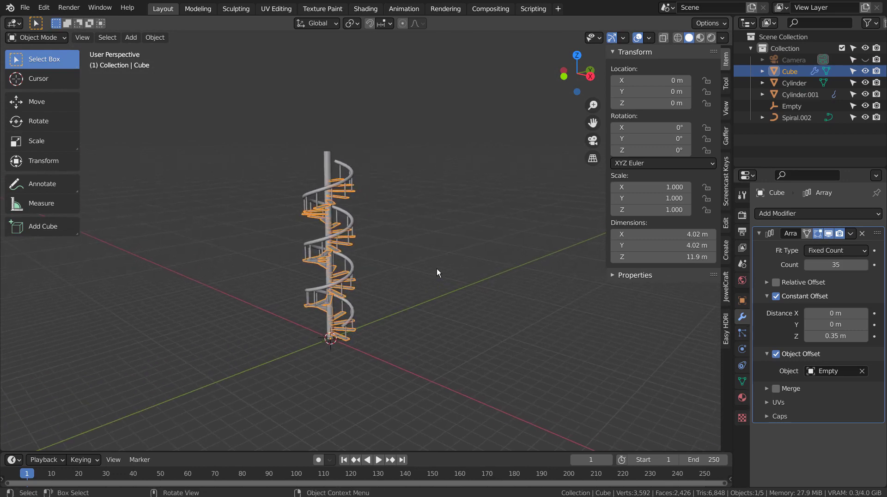
{"action": "left_click", "coordinate": [431, 301]}
{"action": "middle_click_drag", "start_coordinate": [431, 301], "coordinate": [460, 312]}
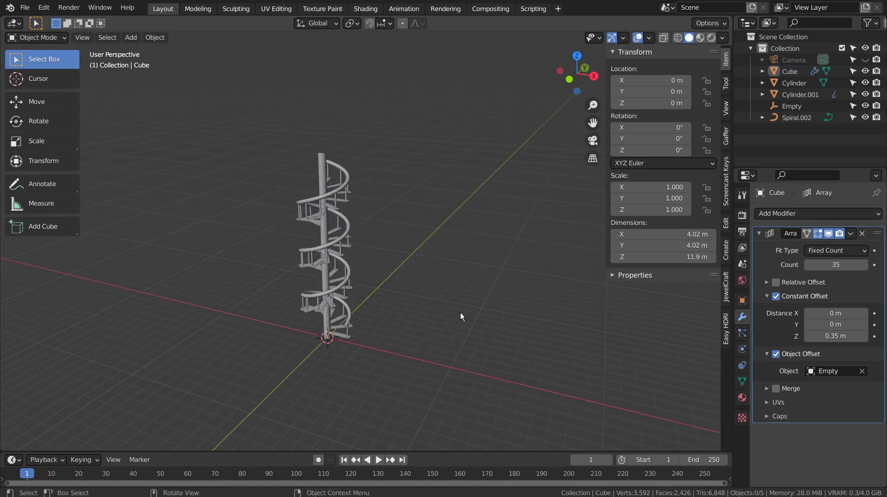
{"action": "left_click_drag", "start_coordinate": [276, 119], "coordinate": [384, 370]}
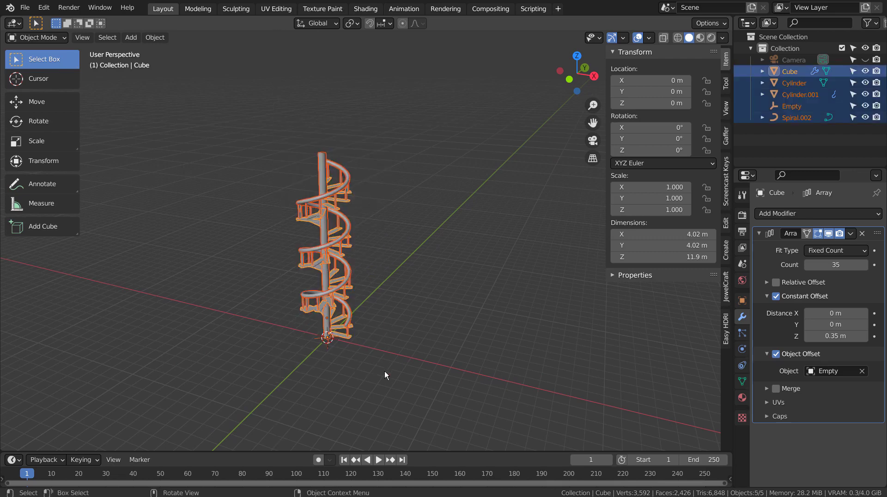
{"action": "key", "text": "KP_1"}
{"action": "key", "text": "g"}
{"action": "key", "text": "x"}
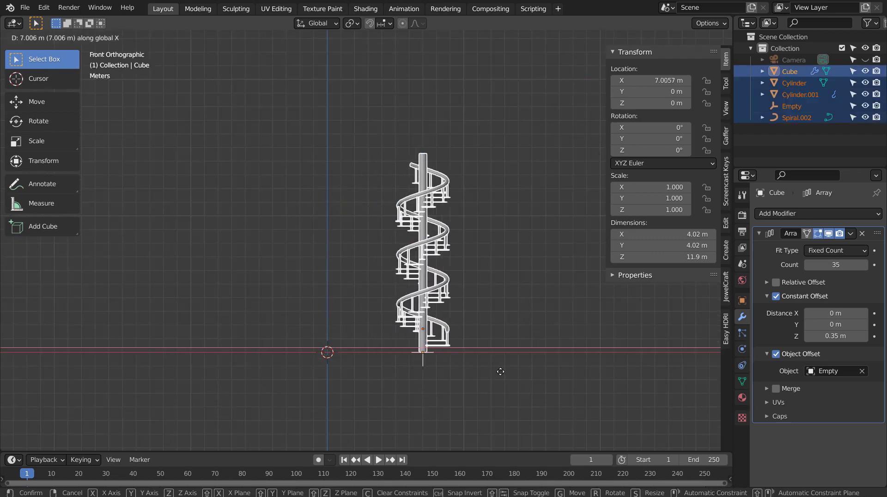
{"action": "left_click", "coordinate": [552, 373]}
- Add a mesh cylinder at the origin and move it 1 m up along Z
{"action": "key", "text": "shift+a"}
{"action": "mouse_move", "coordinate": [362, 253]}
{"action": "left_click", "coordinate": [410, 73]}
{"action": "type", "text": "gz1"}
{"action": "key", "text": "Return"}
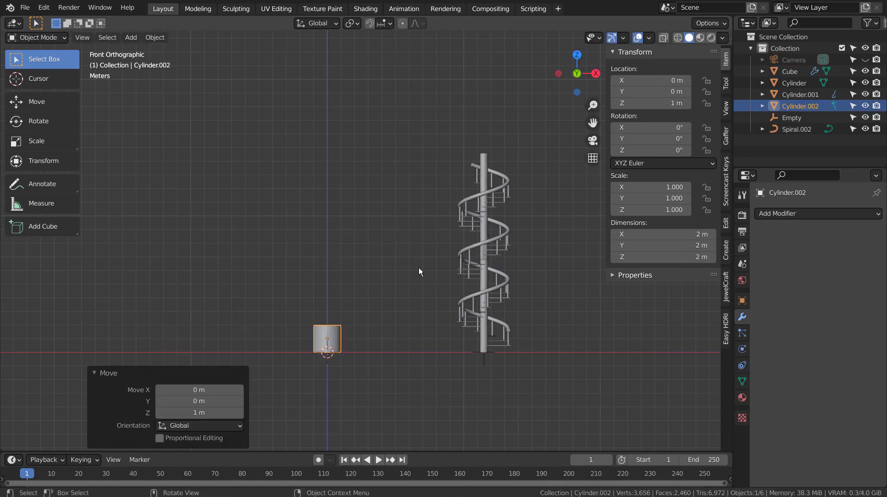
- Set the cylinder's origin to the 3D cursor and scale it into a pole about 0.64 m wide and 14.4 m tall
{"action": "left_click", "coordinate": [155, 38]}
{"action": "left_click", "coordinate": [307, 85]}
{"action": "key", "text": "s"}
{"action": "key", "text": "z"}
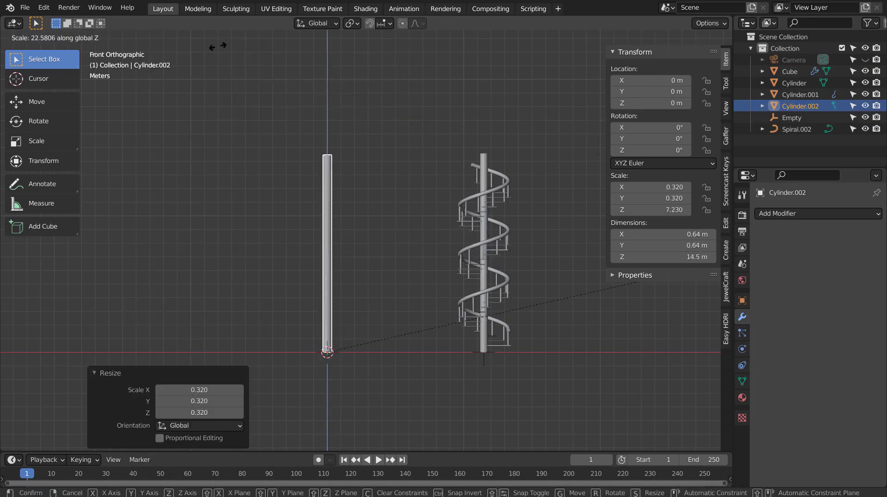
{"action": "left_click", "coordinate": [268, 449]}
- Add a cube at the pole's base and scale it into a bar about 3.45 m long and 0.275 m thick
{"action": "key", "text": "shift+a"}
{"action": "left_click", "coordinate": [425, 226]}
{"action": "key", "text": "s"}
{"action": "left_click", "coordinate": [316, 350]}
- Flatten the bar along Z and rescale it to about 2.53 m long, 0.18 m wide and 0.09 m thick
{"action": "key", "text": "s"}
{"action": "key", "text": "x"}
{"action": "left_click", "coordinate": [188, 345]}
{"action": "scroll", "coordinate": [328, 411], "scroll_direction": "up", "scroll_amount": 4}
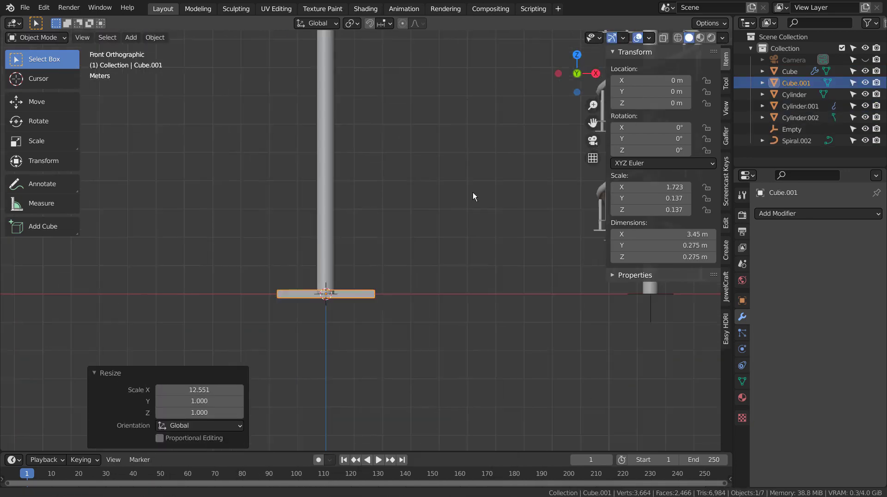
{"action": "key", "text": "s"}
{"action": "key", "text": "z"}
{"action": "key", "text": "s"}
{"action": "left_click", "coordinate": [400, 304]}
- Widen the step along Y to about 0.56 m
{"action": "key", "text": "s"}
{"action": "key", "text": "x"}
{"action": "left_click", "coordinate": [411, 300]}
- Move the flat bar beside the pole's base as the first step, at about X 1.35 m and Z 0.58 m
{"action": "key", "text": "g"}
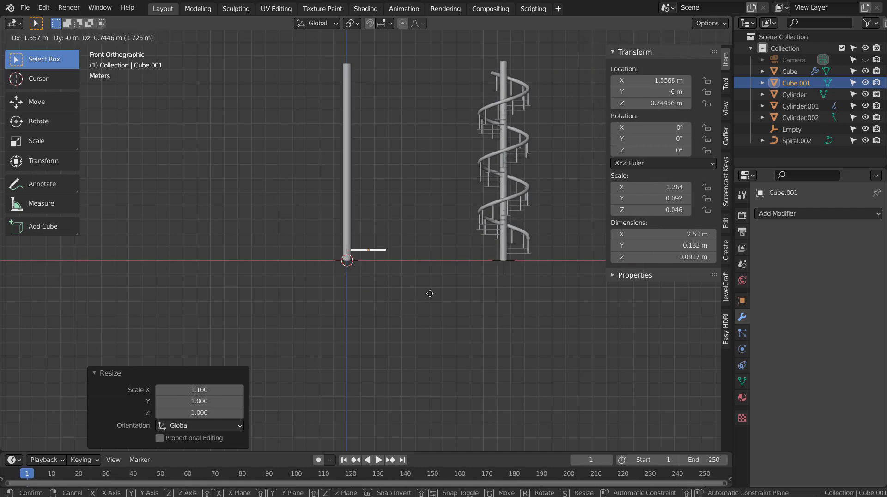
{"action": "left_click", "coordinate": [430, 291]}
{"action": "middle_click_drag", "start_coordinate": [430, 292], "coordinate": [332, 333]}
{"action": "key", "text": "s"}
{"action": "key", "text": "y"}
{"action": "left_click", "coordinate": [617, 218]}
{"action": "middle_click_drag", "start_coordinate": [362, 279], "coordinate": [346, 310]}
{"action": "scroll", "coordinate": [369, 300], "scroll_direction": "up", "scroll_amount": 4}
{"action": "key", "text": "s"}
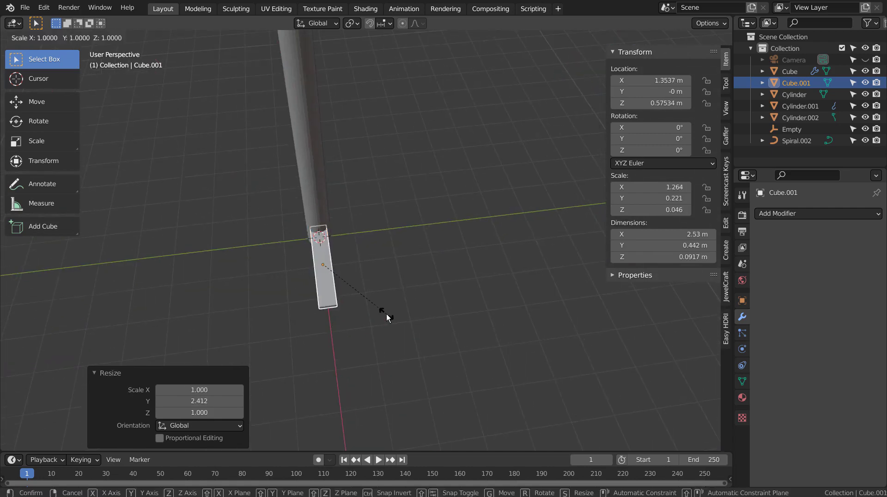
{"action": "key", "text": "y"}
{"action": "left_click", "coordinate": [397, 347]}
- Add a plain axes empty at the world origin
{"action": "middle_click_drag", "start_coordinate": [401, 354], "coordinate": [417, 265]}
{"action": "key", "text": "shift+a"}
{"action": "mouse_move", "coordinate": [407, 341]}
{"action": "left_click", "coordinate": [494, 341]}
- Add an Array modifier to the step with a count of 35
{"action": "scroll", "coordinate": [415, 287], "scroll_direction": "down", "scroll_amount": 4}
{"action": "left_click", "coordinate": [369, 264]}
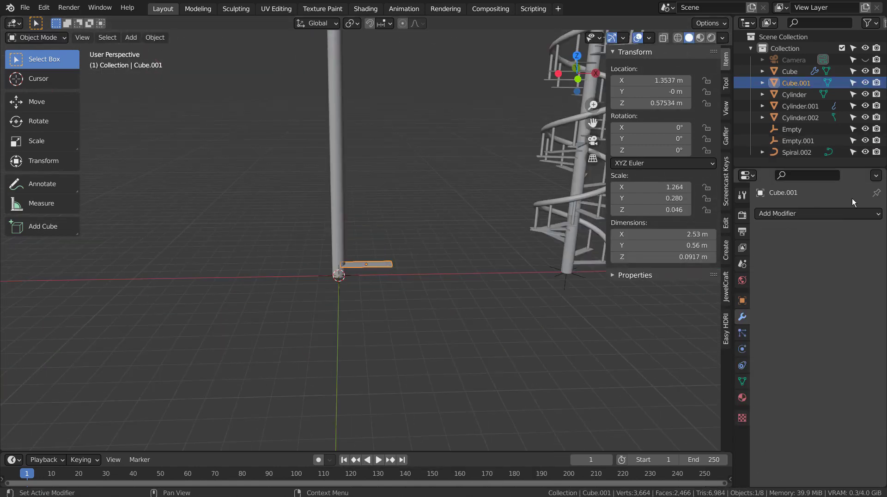
{"action": "left_click", "coordinate": [820, 214]}
{"action": "left_click", "coordinate": [643, 245]}
{"action": "left_click", "coordinate": [835, 264]}
{"action": "type", "text": "35"}
{"action": "key", "text": "Return"}
- Replace the step array's relative offset with a constant offset of 0 m in X and 0.35 m in Z
{"action": "left_click", "coordinate": [776, 282]}
{"action": "left_click", "coordinate": [776, 340]}
{"action": "left_click", "coordinate": [766, 340]}
{"action": "type", "text": "0"}
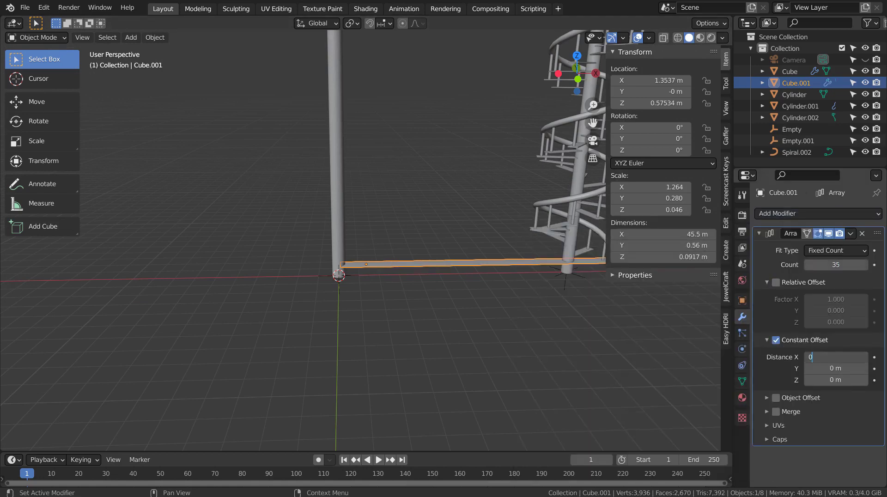
{"action": "key", "text": "Return"}
{"action": "double_click", "coordinate": [836, 380]}
{"action": "type", "text": "0.35"}
{"action": "key", "text": "Return"}
- Enable object offset on the step array with Empty.001 as the offset object
{"action": "left_click", "coordinate": [776, 398]}
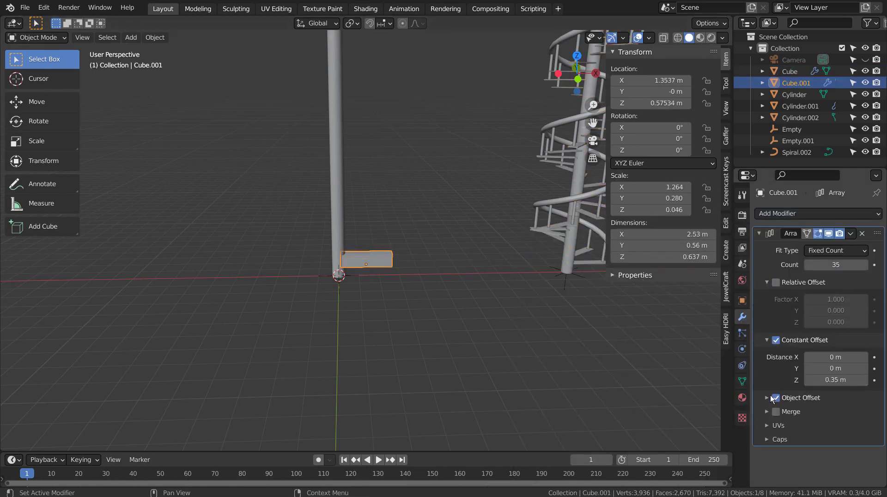
{"action": "left_click", "coordinate": [767, 398]}
{"action": "left_click", "coordinate": [835, 415]}
{"action": "left_click", "coordinate": [813, 361]}
- Apply all transforms to the step and save the file
{"action": "key", "text": "ctrl+a"}
{"action": "left_click", "coordinate": [388, 250]}
{"action": "key", "text": "ctrl+a"}
{"action": "left_click", "coordinate": [388, 283]}
{"action": "key", "text": "ctrl+s"}
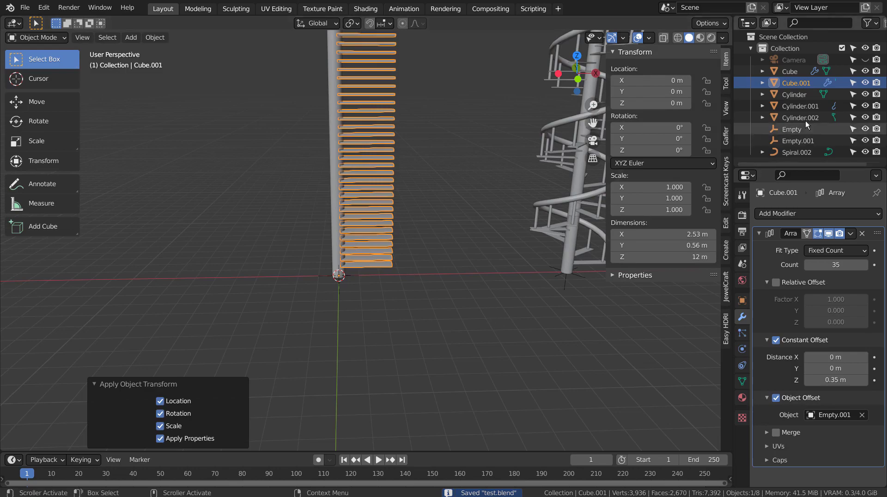
- Set Empty.001's Z rotation to 35° to wind the steps around the pole, and save the file
{"action": "left_click", "coordinate": [798, 140]}
{"action": "double_click", "coordinate": [830, 309]}
{"action": "type", "text": "35"}
{"action": "key", "text": "Return"}
{"action": "middle_click_drag", "start_coordinate": [508, 342], "coordinate": [561, 365]}
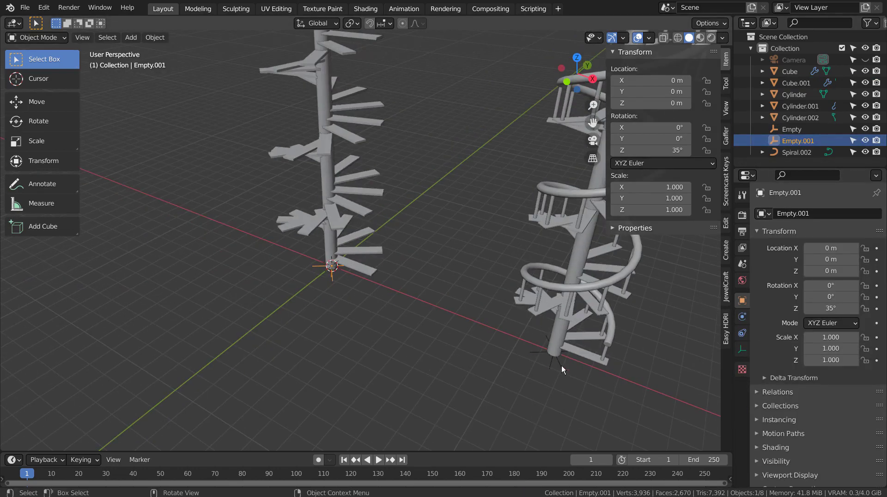
{"action": "left_click", "coordinate": [561, 365]}
{"action": "left_click", "coordinate": [341, 281]}
{"action": "middle_click_drag", "start_coordinate": [341, 282], "coordinate": [442, 277]}
{"action": "key", "text": "ctrl+s"}
- Add a cylinder and scale it into a thin baluster about 0.105 m across and 1.37 m tall
{"action": "key", "text": "shift+a"}
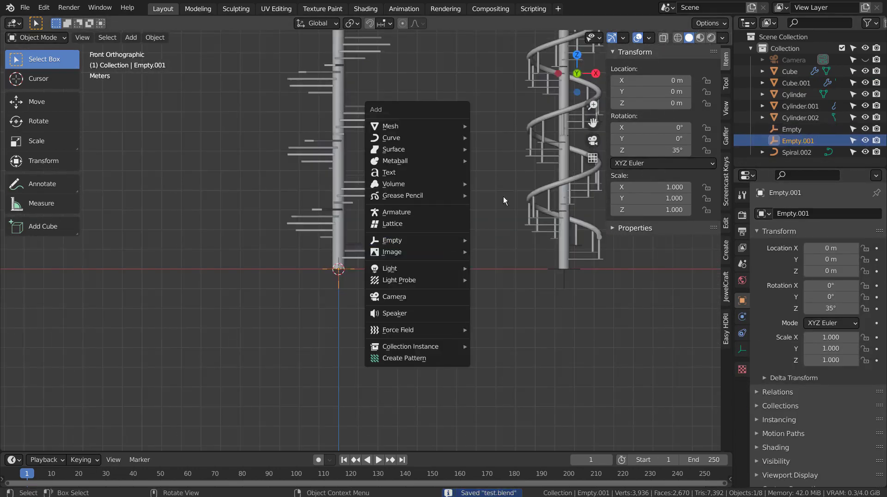
{"action": "key", "text": "shift+a"}
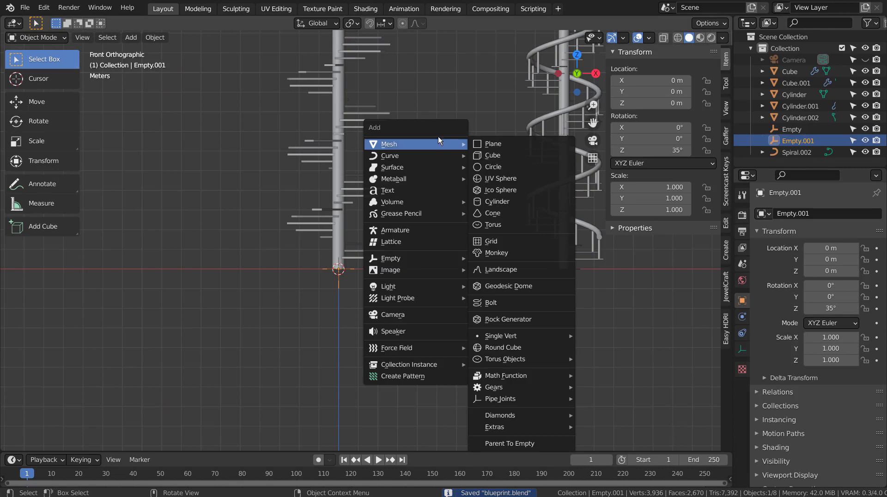
{"action": "left_click", "coordinate": [496, 214]}
{"action": "key", "text": "s"}
{"action": "left_click", "coordinate": [357, 289]}
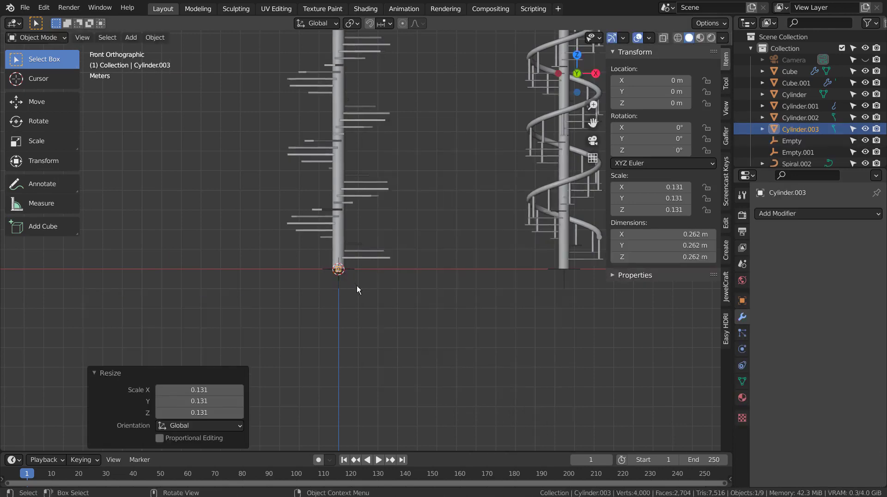
{"action": "key", "text": "s"}
{"action": "key", "text": "z"}
{"action": "left_click", "coordinate": [477, 303]}
- Move the baluster onto the outer end of the lowest step, at about X 2.42 m and Z 1.29 m
{"action": "key", "text": "g"}
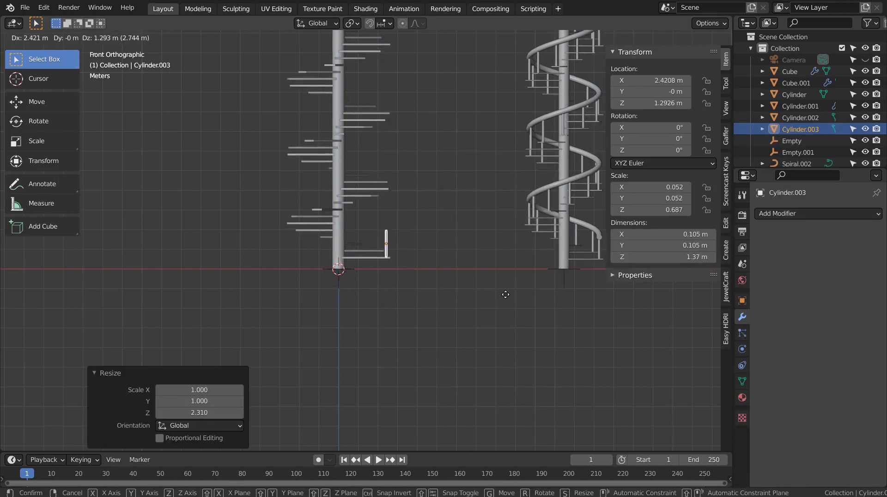
{"action": "left_click", "coordinate": [505, 297]}
{"action": "middle_click_drag", "start_coordinate": [505, 297], "coordinate": [432, 319]}
- Add an Array modifier to the baluster with a count of 35
{"action": "left_click", "coordinate": [781, 213]}
{"action": "left_click", "coordinate": [639, 245]}
{"action": "left_click", "coordinate": [847, 262]}
{"action": "type", "text": "35"}
- Replace the baluster array's relative offset with a constant offset of 0 m in X and 0.35 m in Z
{"action": "left_click", "coordinate": [775, 282]}
{"action": "left_click", "coordinate": [775, 341]}
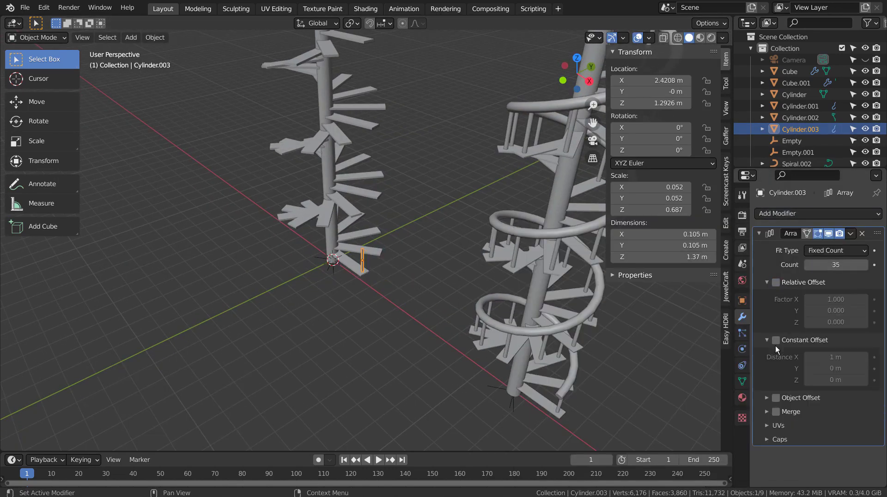
{"action": "left_click", "coordinate": [846, 357]}
{"action": "key", "text": "0"}
{"action": "key", "text": "Tab"}
{"action": "key", "text": "Tab"}
{"action": "type", "text": "0.35"}
- Enable object offset on the baluster array with Empty.001 as the offset object
{"action": "left_click", "coordinate": [776, 398]}
{"action": "left_click", "coordinate": [831, 415]}
{"action": "left_click", "coordinate": [818, 375]}
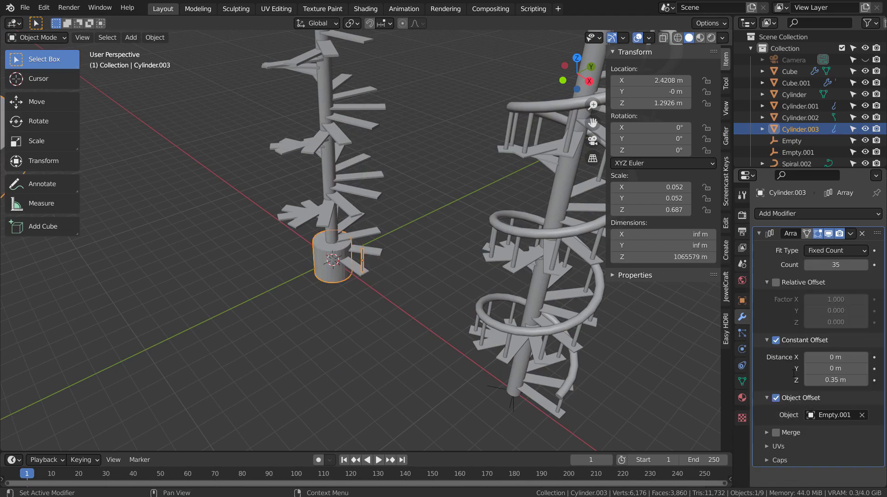
- Apply all transforms to the baluster and save the file
{"action": "key", "text": "ctrl+a"}
{"action": "left_click", "coordinate": [353, 306]}
{"action": "left_click", "coordinate": [353, 306]}
{"action": "key", "text": "ctrl+s"}
- Add an Archimedean spiral curve at the base of the new staircase's central pole
{"action": "middle_click_drag", "start_coordinate": [353, 306], "coordinate": [455, 333]}
{"action": "left_click", "coordinate": [346, 290]}
{"action": "left_click", "coordinate": [514, 285]}
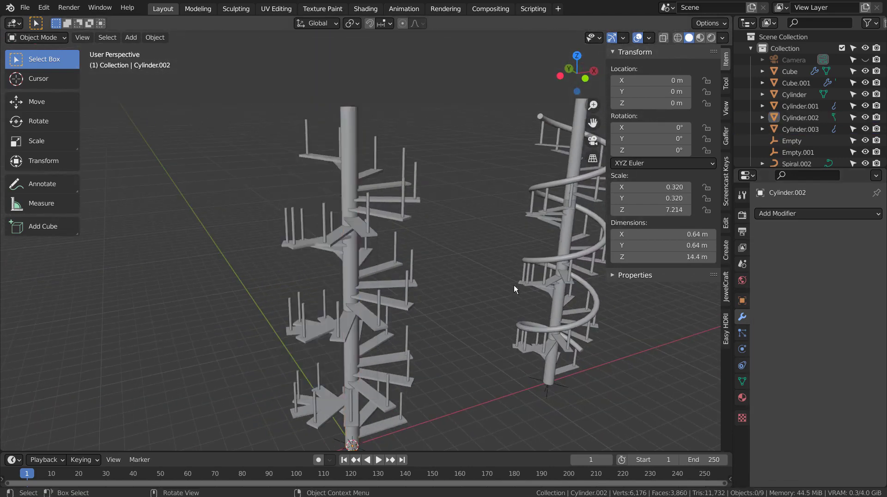
{"action": "middle_click_drag", "start_coordinate": [513, 284], "coordinate": [458, 287]}
{"action": "key", "text": "KP_1"}
{"action": "key", "text": "shift+a"}
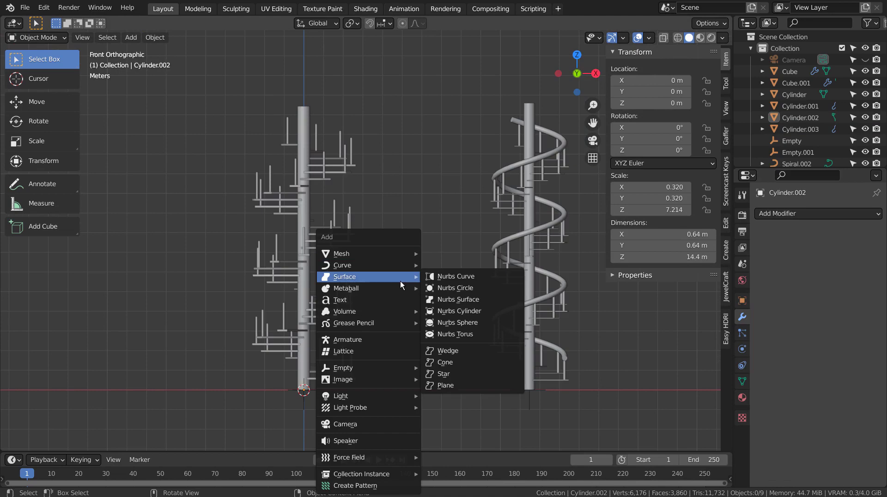
{"action": "mouse_move", "coordinate": [393, 265]}
{"action": "mouse_move", "coordinate": [486, 235]}
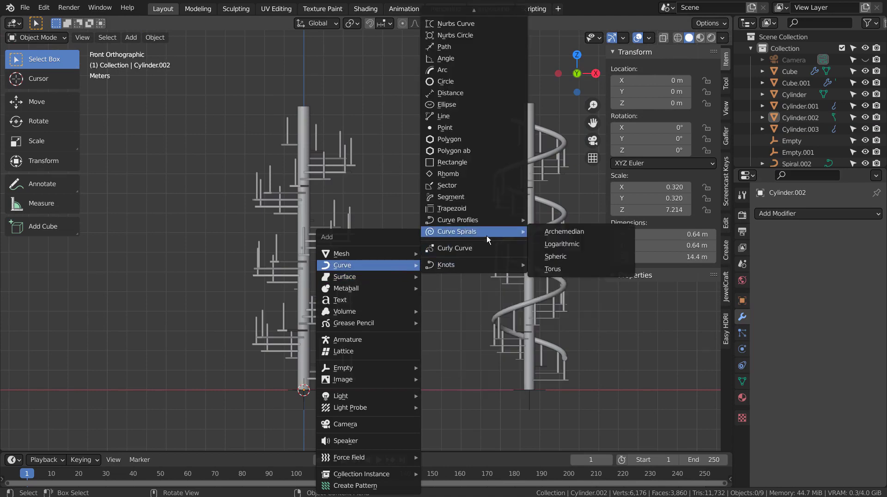
{"action": "left_click", "coordinate": [571, 231]}
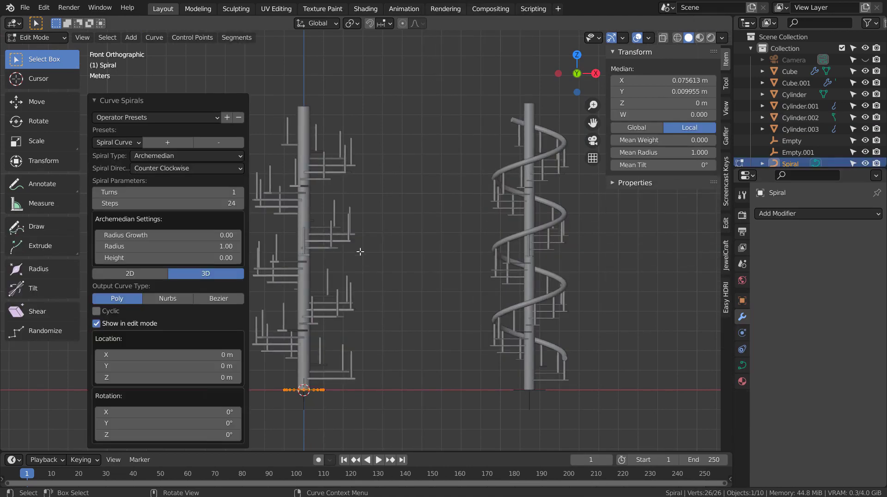
- Set the spiral's radius to 2.45, its height to 3.48 and its Z location to about 2 m
{"action": "scroll", "coordinate": [360, 249], "scroll_direction": "up", "scroll_amount": 3}
{"action": "middle_click_drag", "start_coordinate": [359, 248], "coordinate": [494, 150], "text": "shift"}
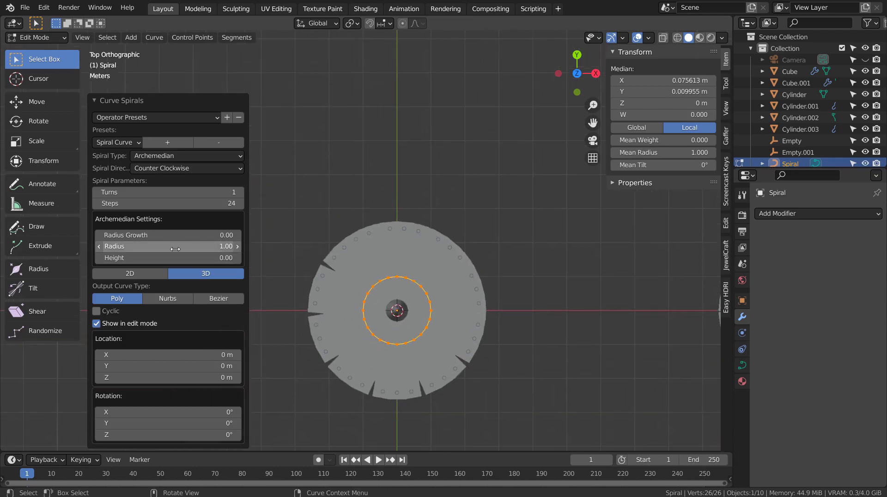
{"action": "left_click_drag", "start_coordinate": [206, 246], "coordinate": [407, 229]}
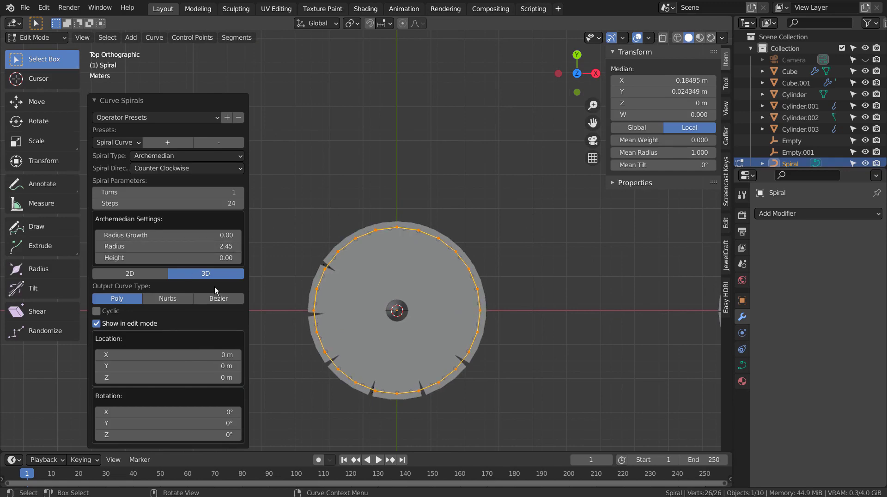
{"action": "middle_click_drag", "start_coordinate": [481, 372], "coordinate": [560, 258]}
{"action": "scroll", "coordinate": [560, 258], "scroll_direction": "down", "scroll_amount": 4}
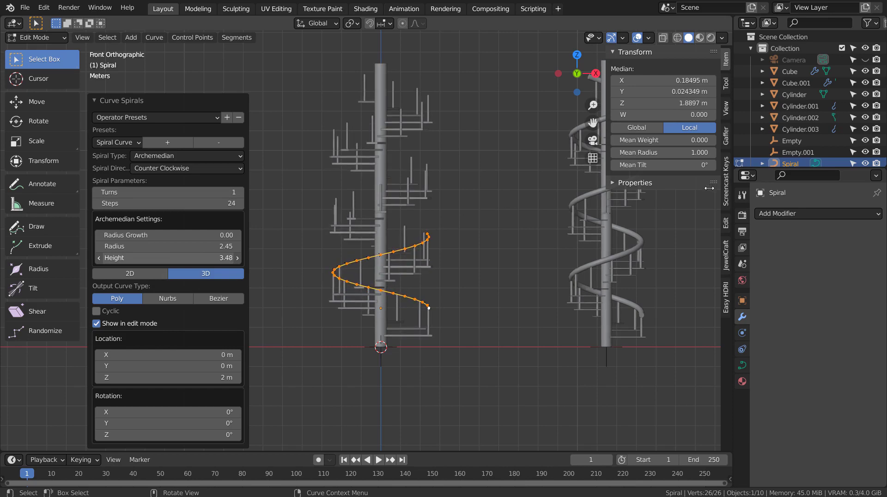
- Increase the spiral to 4 turns so that it covers the full height of the staircase
{"action": "middle_click_drag", "start_coordinate": [450, 193], "coordinate": [464, 327]}
{"action": "scroll", "coordinate": [387, 340], "scroll_direction": "up", "scroll_amount": 5}
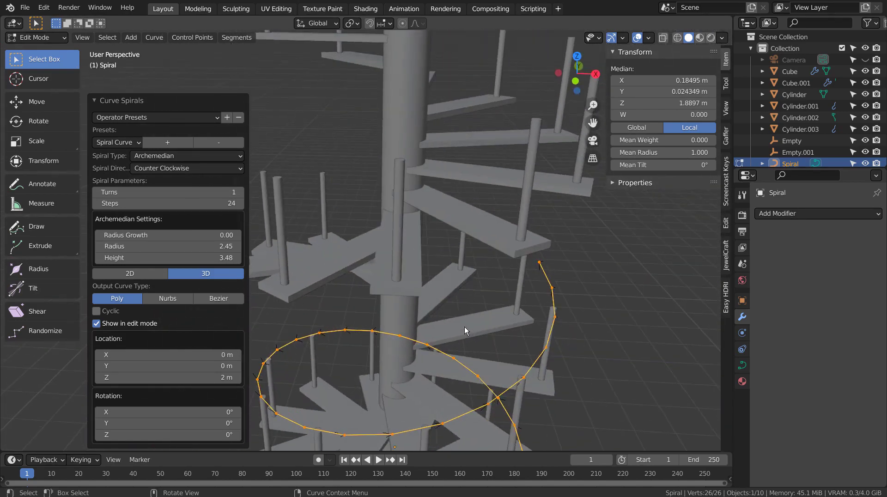
{"action": "scroll", "coordinate": [464, 326], "scroll_direction": "down", "scroll_amount": 8}
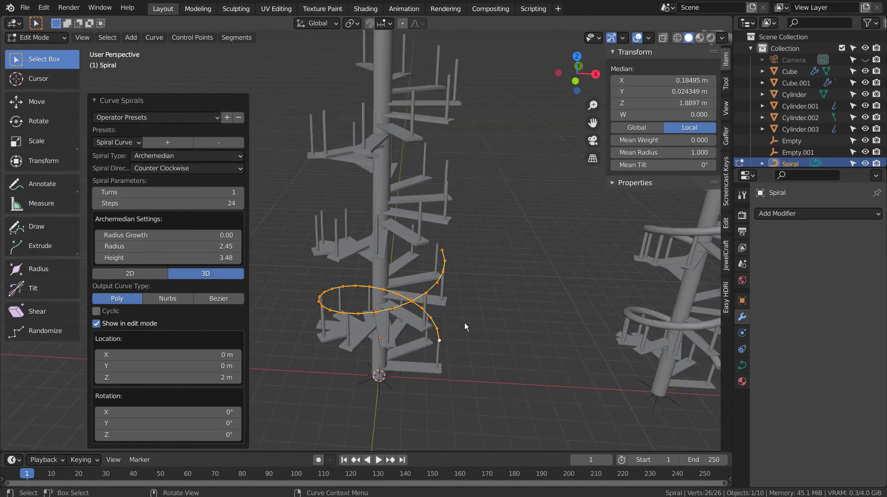
{"action": "left_click", "coordinate": [240, 192]}
{"action": "left_click", "coordinate": [240, 192]}
{"action": "left_click", "coordinate": [240, 193]}
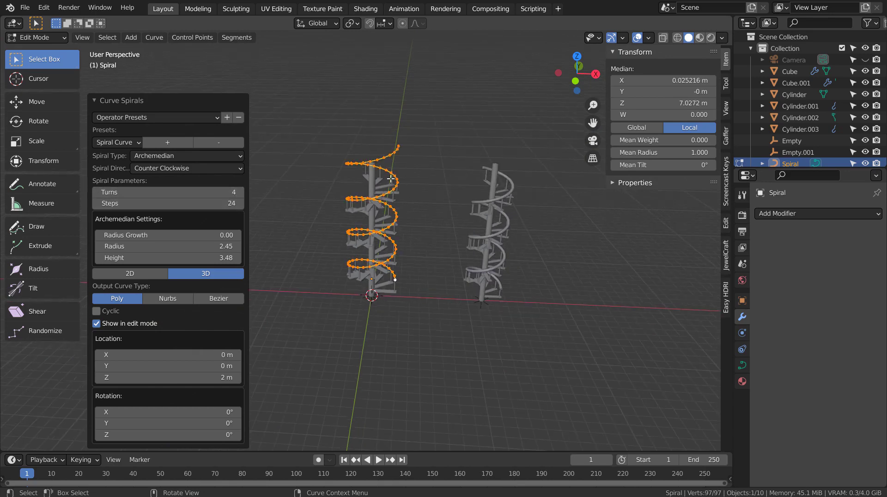
{"action": "key", "text": "KP_1"}
{"action": "scroll", "coordinate": [464, 297], "scroll_direction": "up", "scroll_amount": 4}
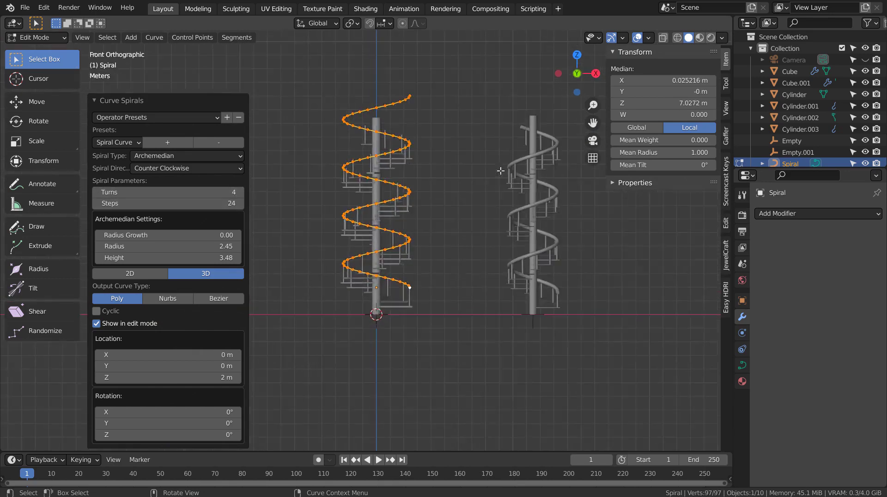
- Try to select the excess points at the spiral's upper end and undo the selection
{"action": "middle_click_drag", "start_coordinate": [420, 253], "coordinate": [496, 285]}
{"action": "left_click", "coordinate": [369, 264]}
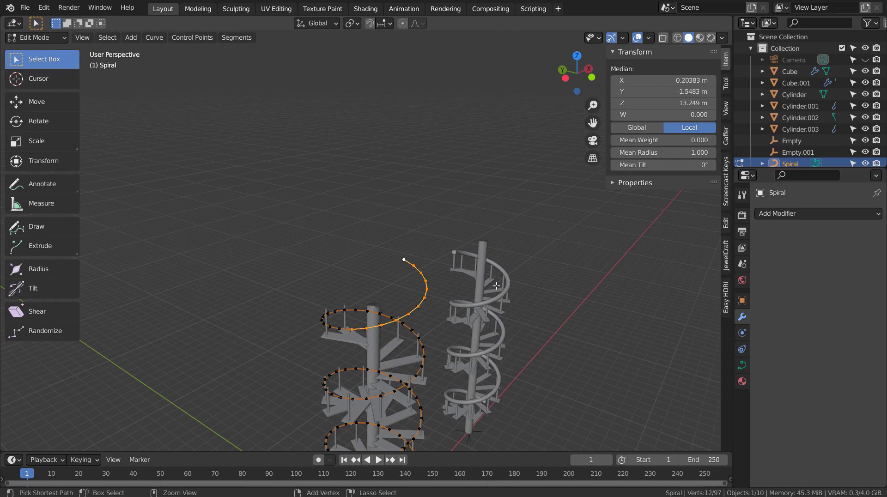
{"action": "middle_click_drag", "start_coordinate": [423, 331], "coordinate": [556, 286]}
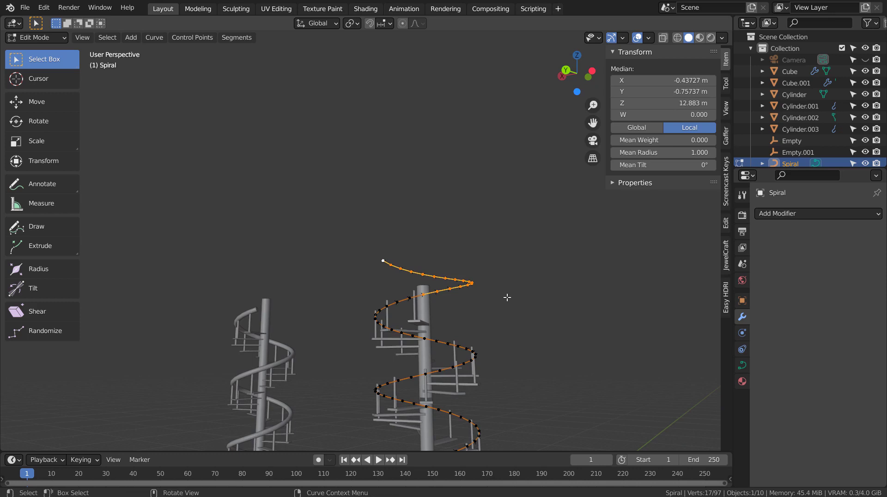
{"action": "middle_click_drag", "start_coordinate": [506, 298], "coordinate": [365, 310]}
{"action": "key", "text": "KP_1"}
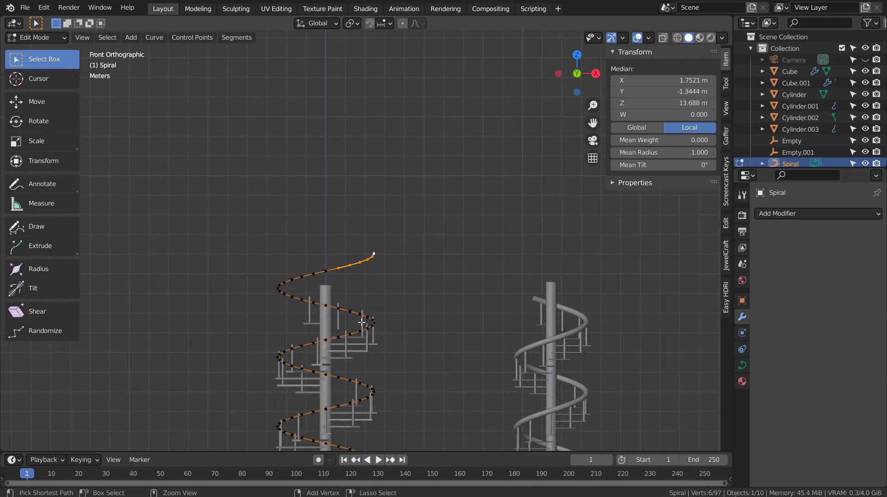
{"action": "key", "text": "ctrl+z"}
{"action": "key", "text": "ctrl+z"}
{"action": "key", "text": "ctrl+z"}
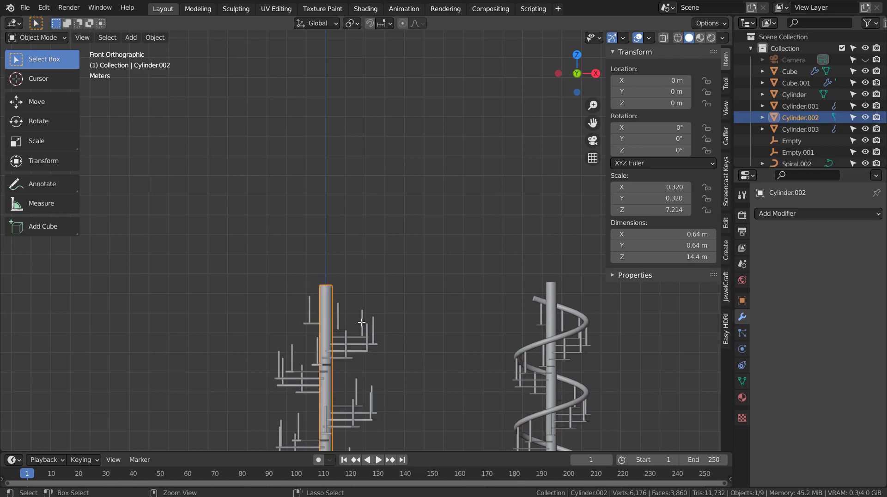
- Add the Archimedean spiral again with 4 turns, radius 2.45 and height 3.48, and save the file
{"action": "key", "text": "shift+a"}
{"action": "mouse_move", "coordinate": [358, 260]}
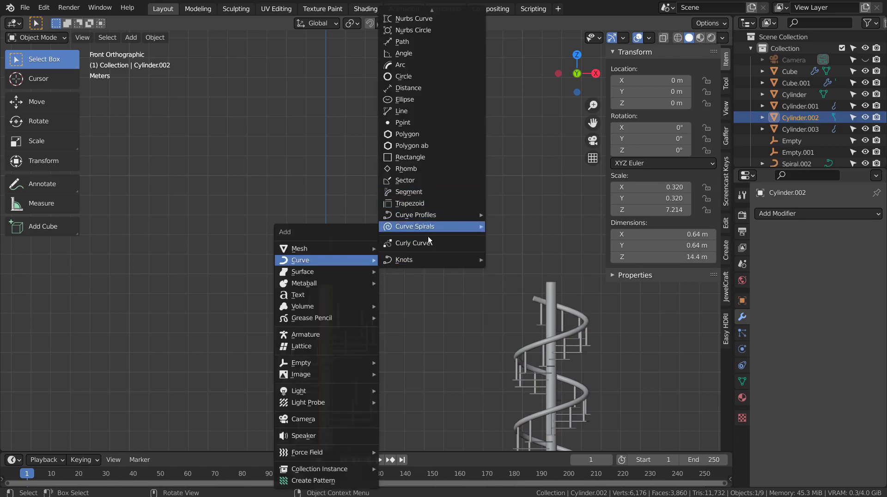
{"action": "mouse_move", "coordinate": [474, 230]}
{"action": "left_click", "coordinate": [514, 226]}
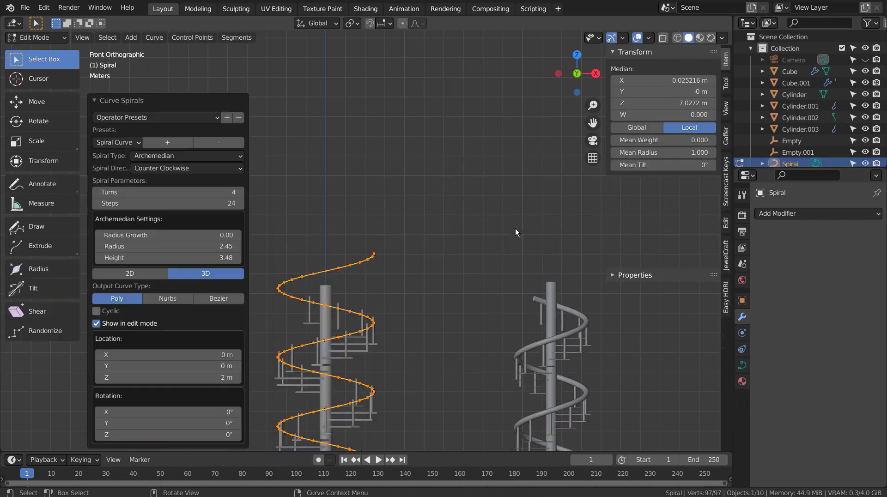
{"action": "middle_click_drag", "start_coordinate": [434, 283], "coordinate": [444, 215], "text": "shift"}
{"action": "key", "text": "ctrl+s"}
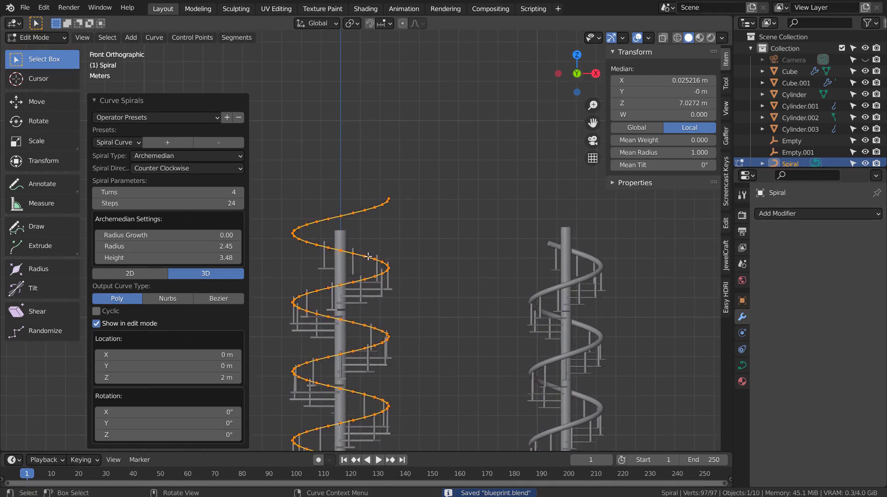
- Set the spiral's height to 3.56 and check its fit along the baluster tops
{"action": "scroll", "coordinate": [368, 256], "scroll_direction": "up", "scroll_amount": 5}
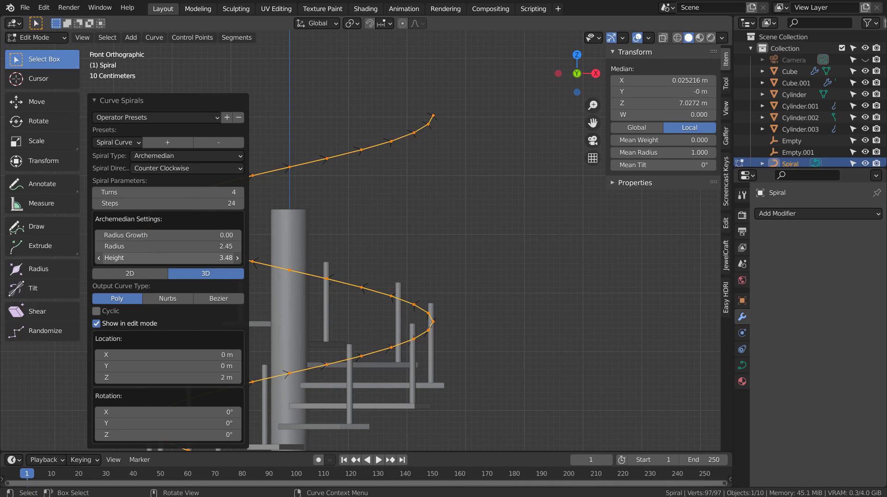
{"action": "left_click_drag", "start_coordinate": [171, 258], "coordinate": [174, 257]}
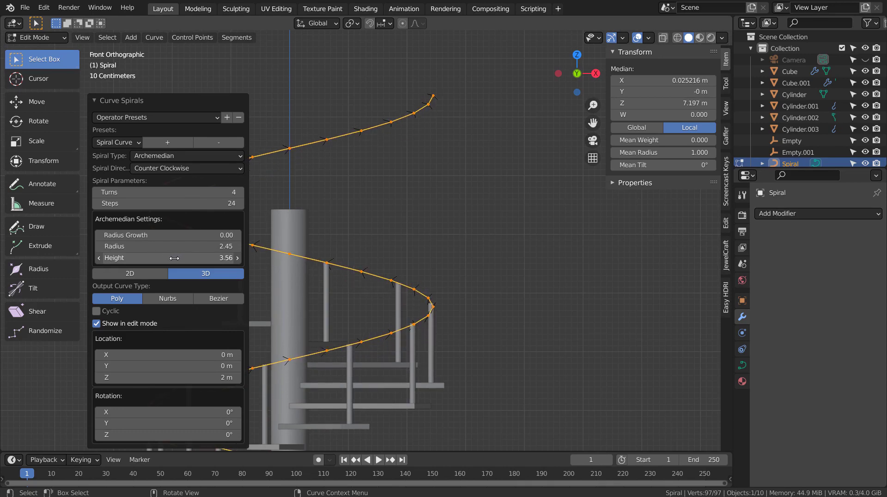
{"action": "middle_click_drag", "start_coordinate": [455, 444], "coordinate": [528, 222], "text": "shift"}
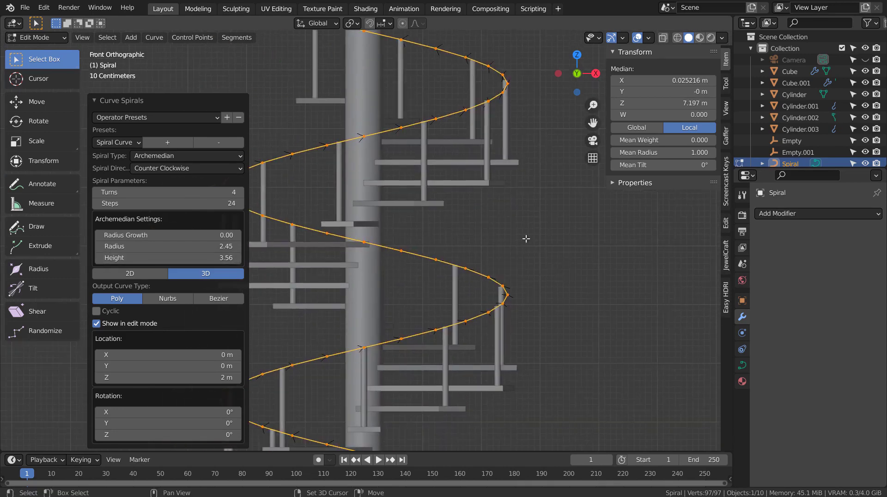
{"action": "middle_click_drag", "start_coordinate": [465, 415], "coordinate": [529, 222], "text": "shift"}
{"action": "mouse_move", "coordinate": [508, 310]}
{"action": "middle_mouse_down", "text": "shift"}
{"action": "mouse_move", "coordinate": [515, 143]}
{"action": "mouse_move", "coordinate": [519, 179]}
{"action": "mouse_move", "coordinate": [460, 370]}
{"action": "middle_mouse_up", "text": "shift"}
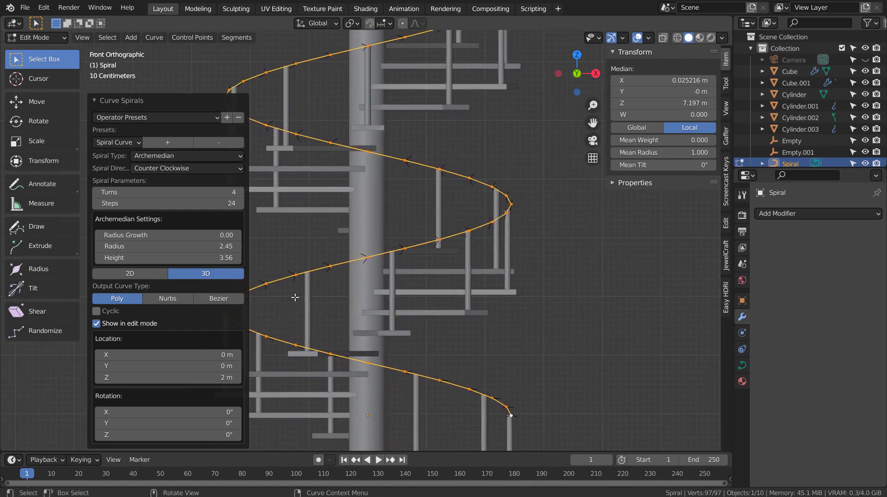
{"action": "middle_click_drag", "start_coordinate": [459, 195], "coordinate": [424, 366], "text": "shift"}
{"action": "middle_click_drag", "start_coordinate": [422, 231], "coordinate": [421, 384], "text": "shift"}
- Circle-select the spiral's points beyond the topmost baluster and delete those vertices
{"action": "mouse_move", "coordinate": [444, 237]}
{"action": "middle_mouse_down", "text": "shift"}
{"action": "mouse_move", "coordinate": [442, 325]}
{"action": "mouse_move", "coordinate": [510, 255]}
{"action": "mouse_move", "coordinate": [469, 279]}
{"action": "mouse_move", "coordinate": [404, 219]}
{"action": "mouse_move", "coordinate": [300, 190]}
{"action": "middle_mouse_up", "text": "shift"}
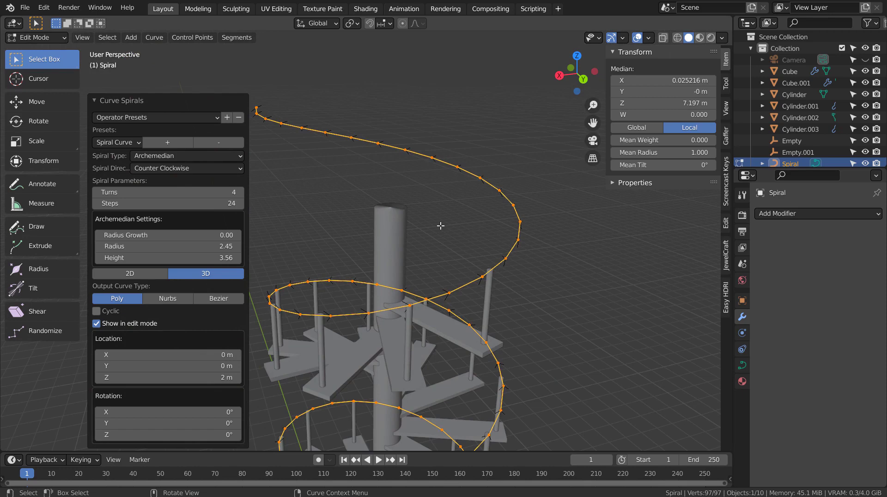
{"action": "key", "text": "alt+a"}
{"action": "key", "text": "c"}
{"action": "left_click_drag", "start_coordinate": [517, 226], "coordinate": [508, 195]}
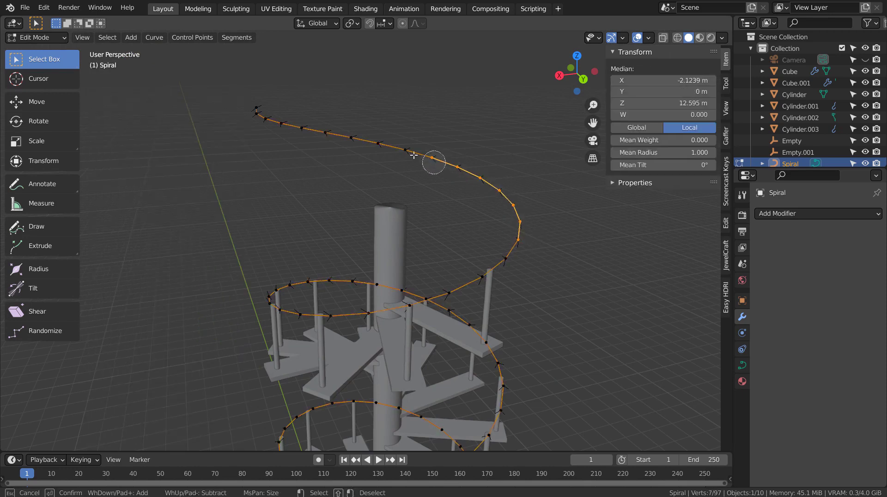
{"action": "left_click_drag", "start_coordinate": [413, 156], "coordinate": [298, 125]}
{"action": "key", "text": "Escape"}
{"action": "key", "text": "x"}
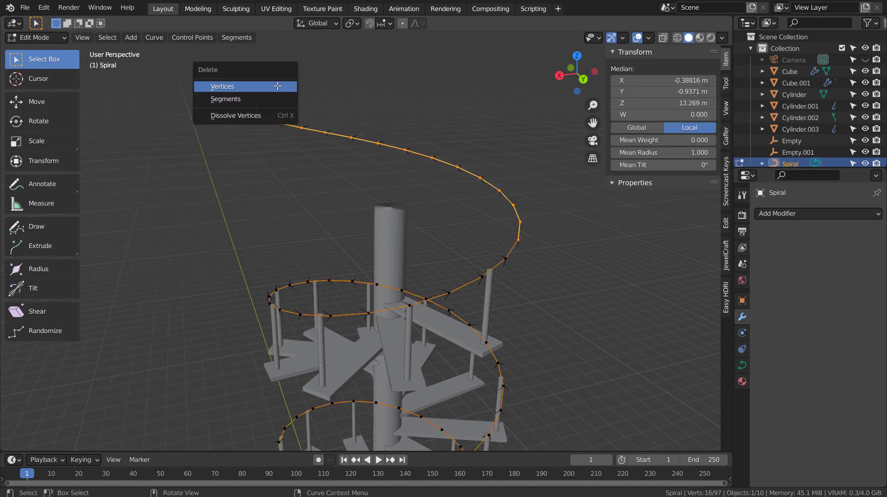
{"action": "left_click", "coordinate": [278, 86]}
- Leave curve editing and add a level 3 Subdivision modifier to the spiral
{"action": "middle_click_drag", "start_coordinate": [525, 306], "coordinate": [576, 316]}
{"action": "key", "text": "Tab"}
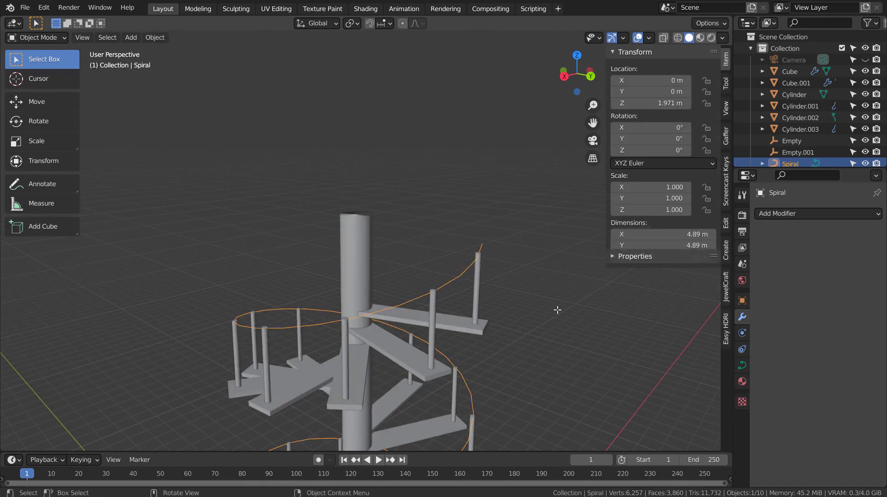
{"action": "key", "text": "ctrl+3"}
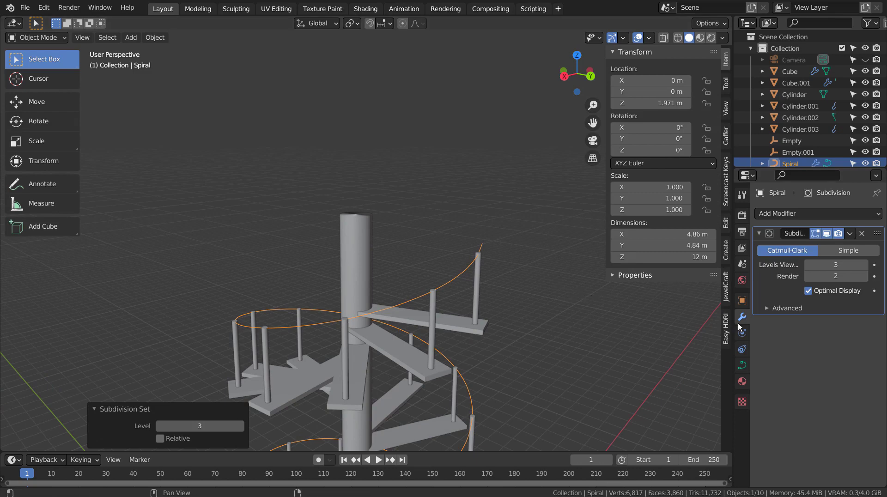
- Give the spiral curve a round bevel with a depth of 0.09 m to form the handrail
{"action": "left_click", "coordinate": [742, 365]}
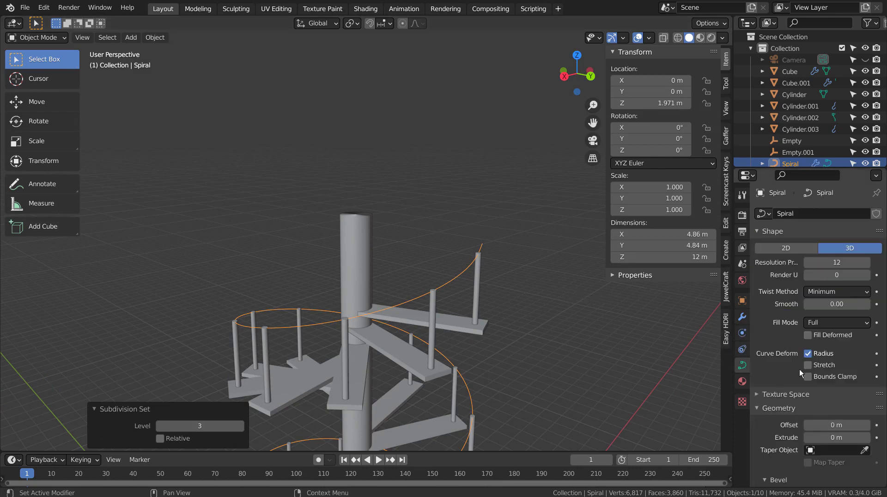
{"action": "scroll", "coordinate": [803, 370], "scroll_direction": "down", "scroll_amount": 5}
{"action": "scroll", "coordinate": [808, 383], "scroll_direction": "down", "scroll_amount": 3}
{"action": "scroll", "coordinate": [809, 397], "scroll_direction": "down", "scroll_amount": 1}
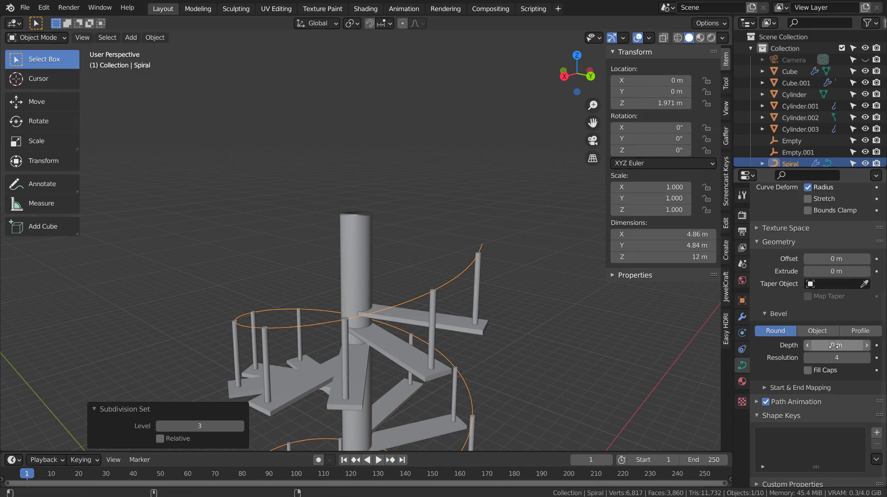
{"action": "left_click_drag", "start_coordinate": [833, 346], "coordinate": [815, 348]}
{"action": "left_click", "coordinate": [613, 379]}
{"action": "middle_click_drag", "start_coordinate": [613, 379], "coordinate": [425, 357]}
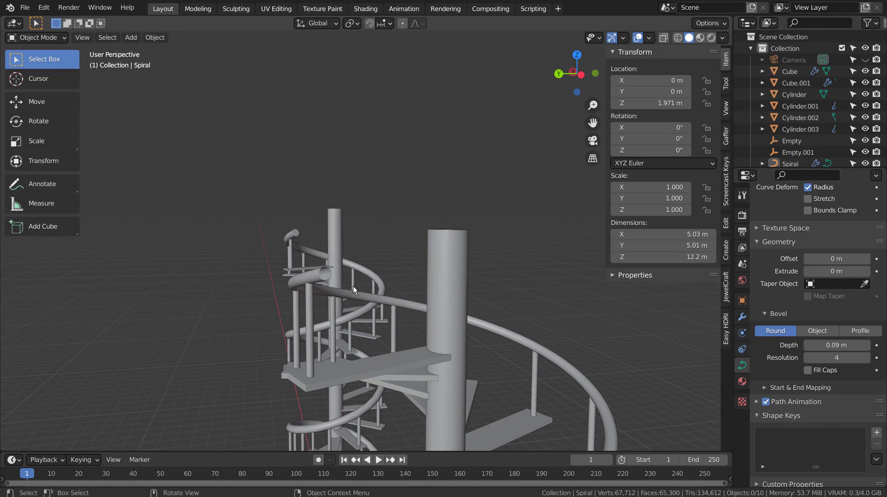
- Enable Fill Caps on the handrail curve's bevel, deselect it and view both staircases together
{"action": "left_click", "coordinate": [503, 329]}
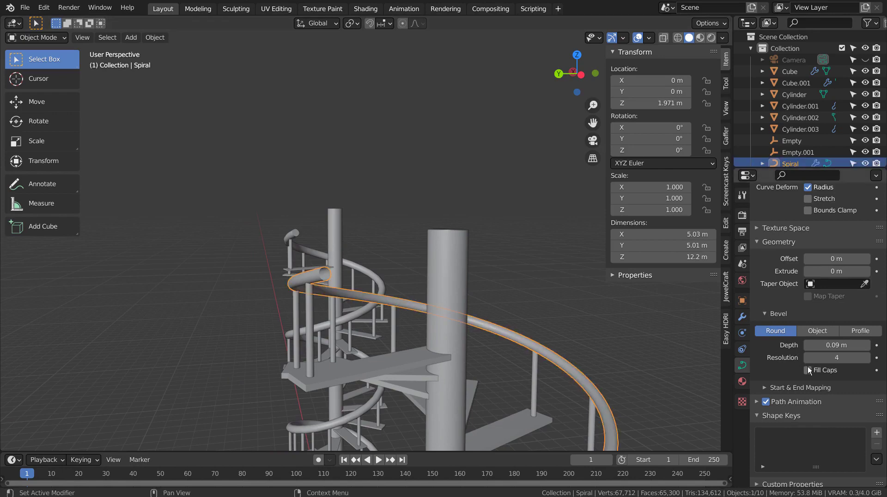
{"action": "middle_click_drag", "start_coordinate": [380, 339], "coordinate": [434, 271]}
{"action": "scroll", "coordinate": [483, 340], "scroll_direction": "down", "scroll_amount": 4}
{"action": "scroll", "coordinate": [484, 340], "scroll_direction": "down", "scroll_amount": 4}
{"action": "left_click", "coordinate": [434, 271]}
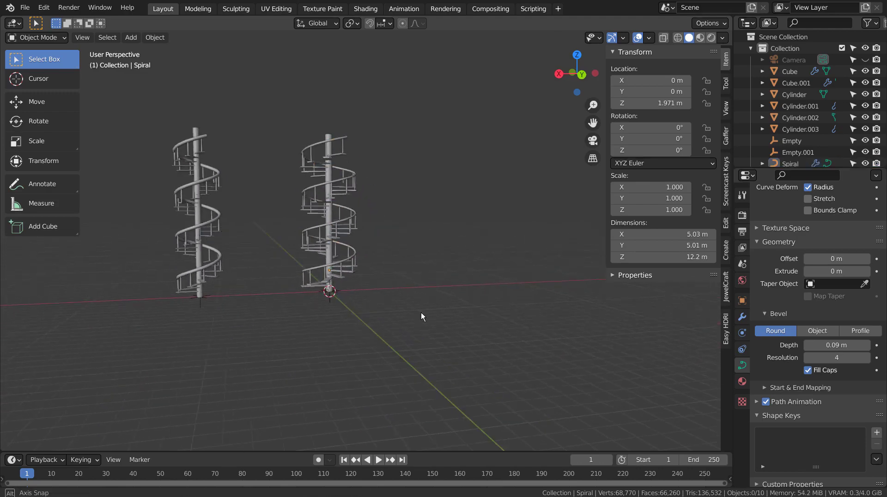